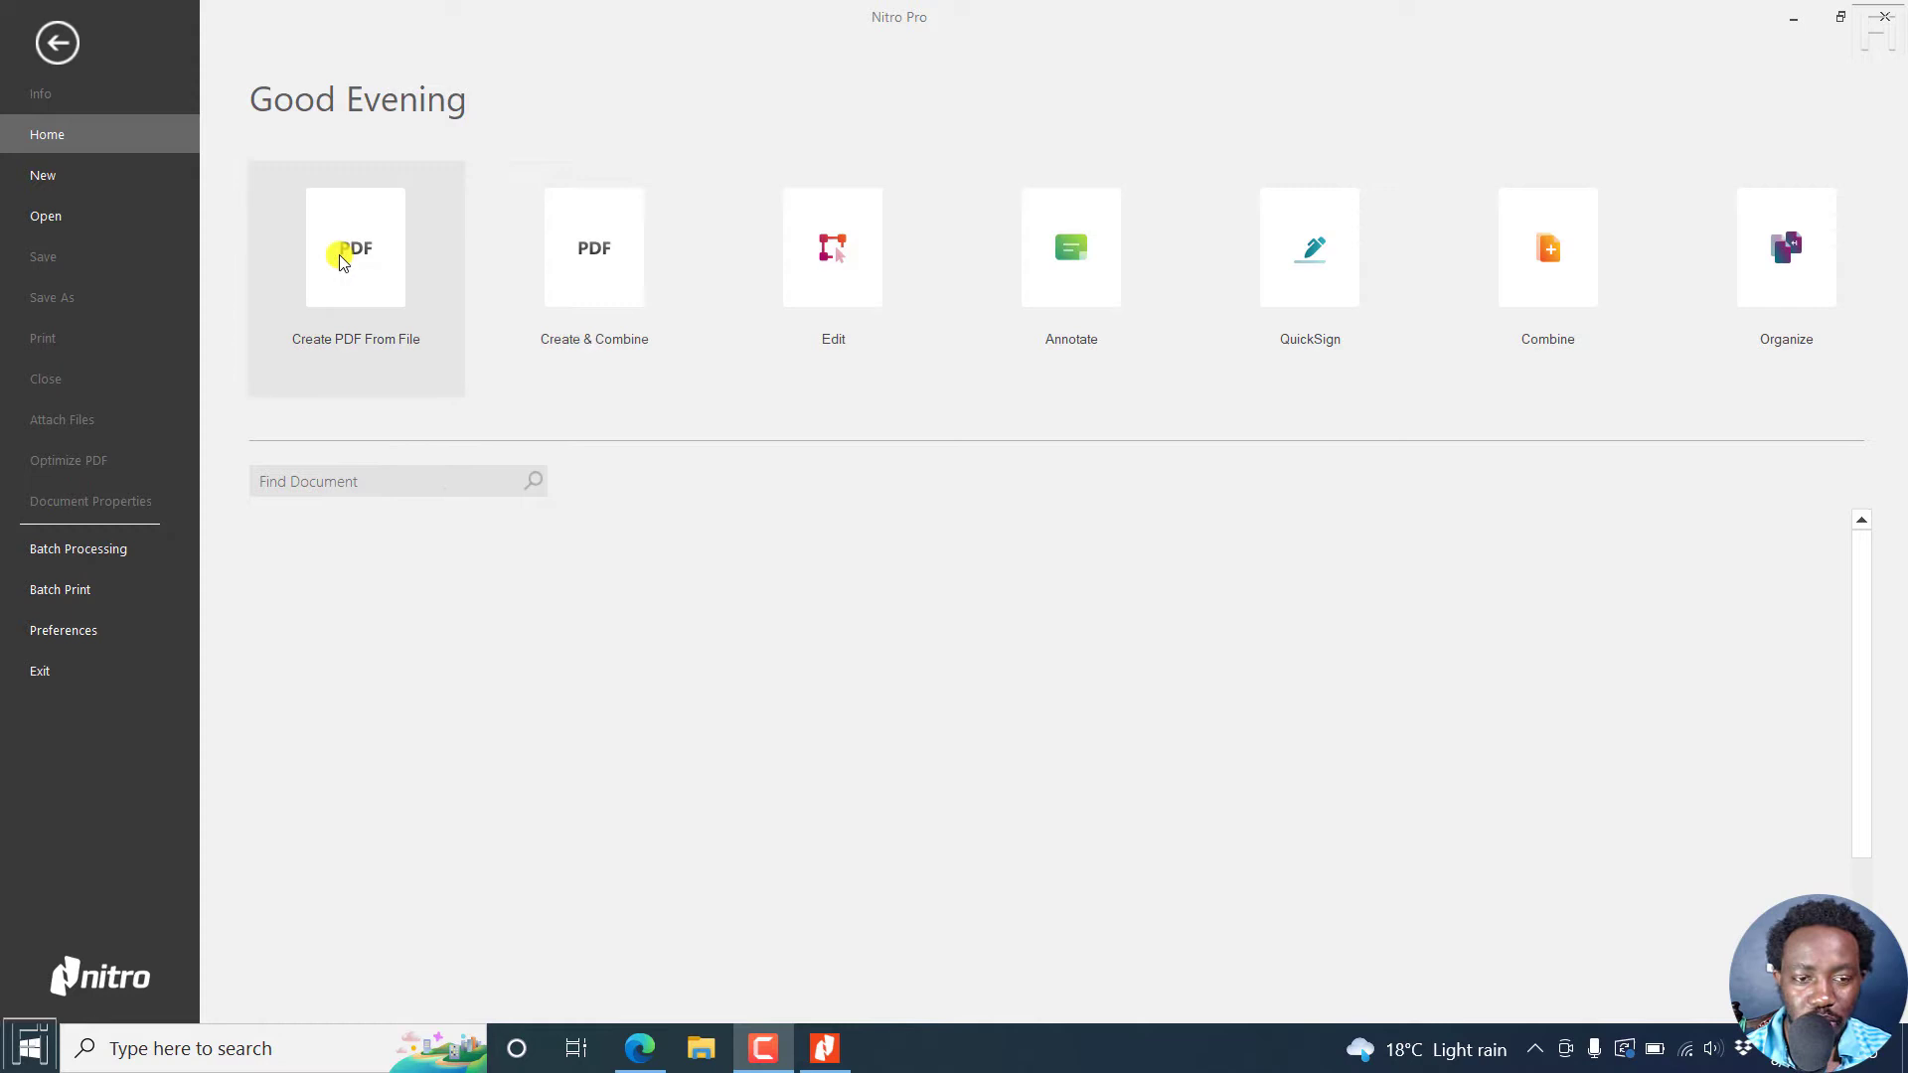
Close the start screen to get back to Nitro Pro's empty main workspace.
click(52, 52)
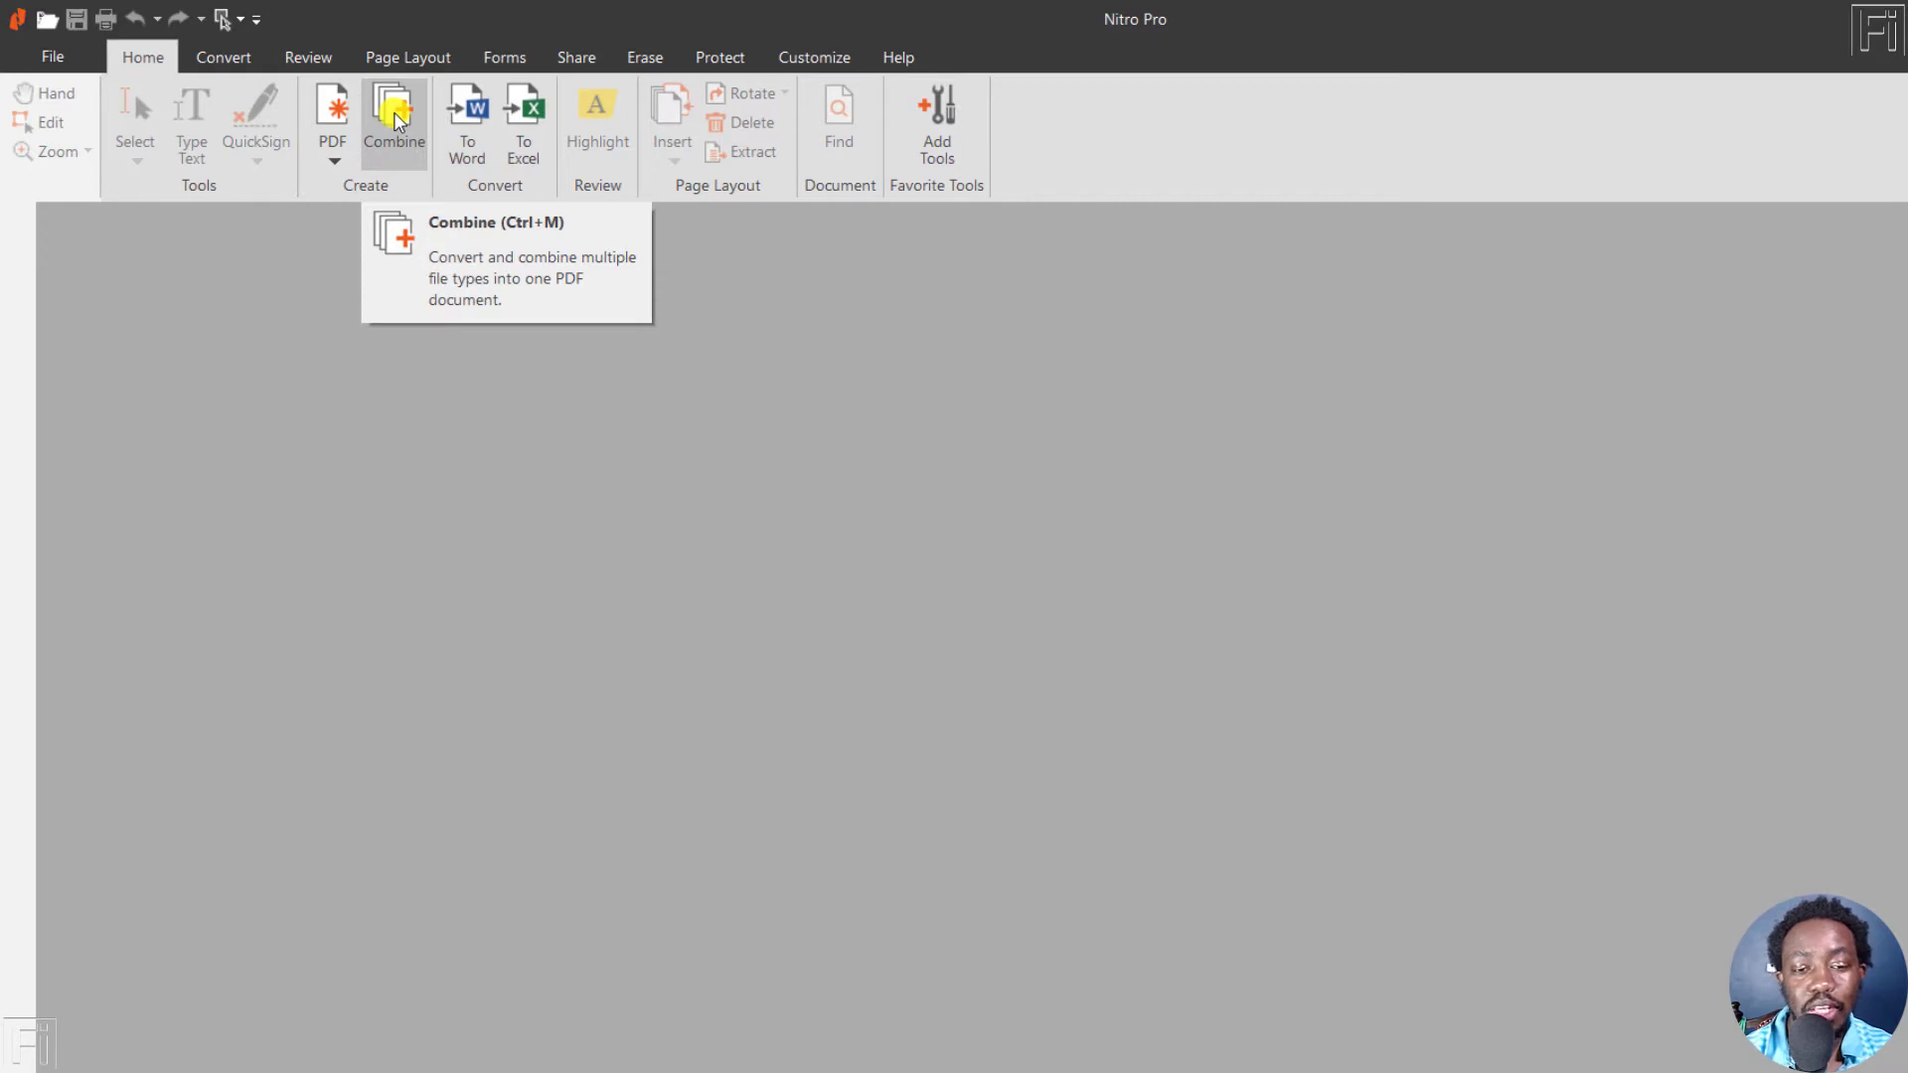
Open the Combine Files window and show the Add Files dropdown choices.
click(397, 119)
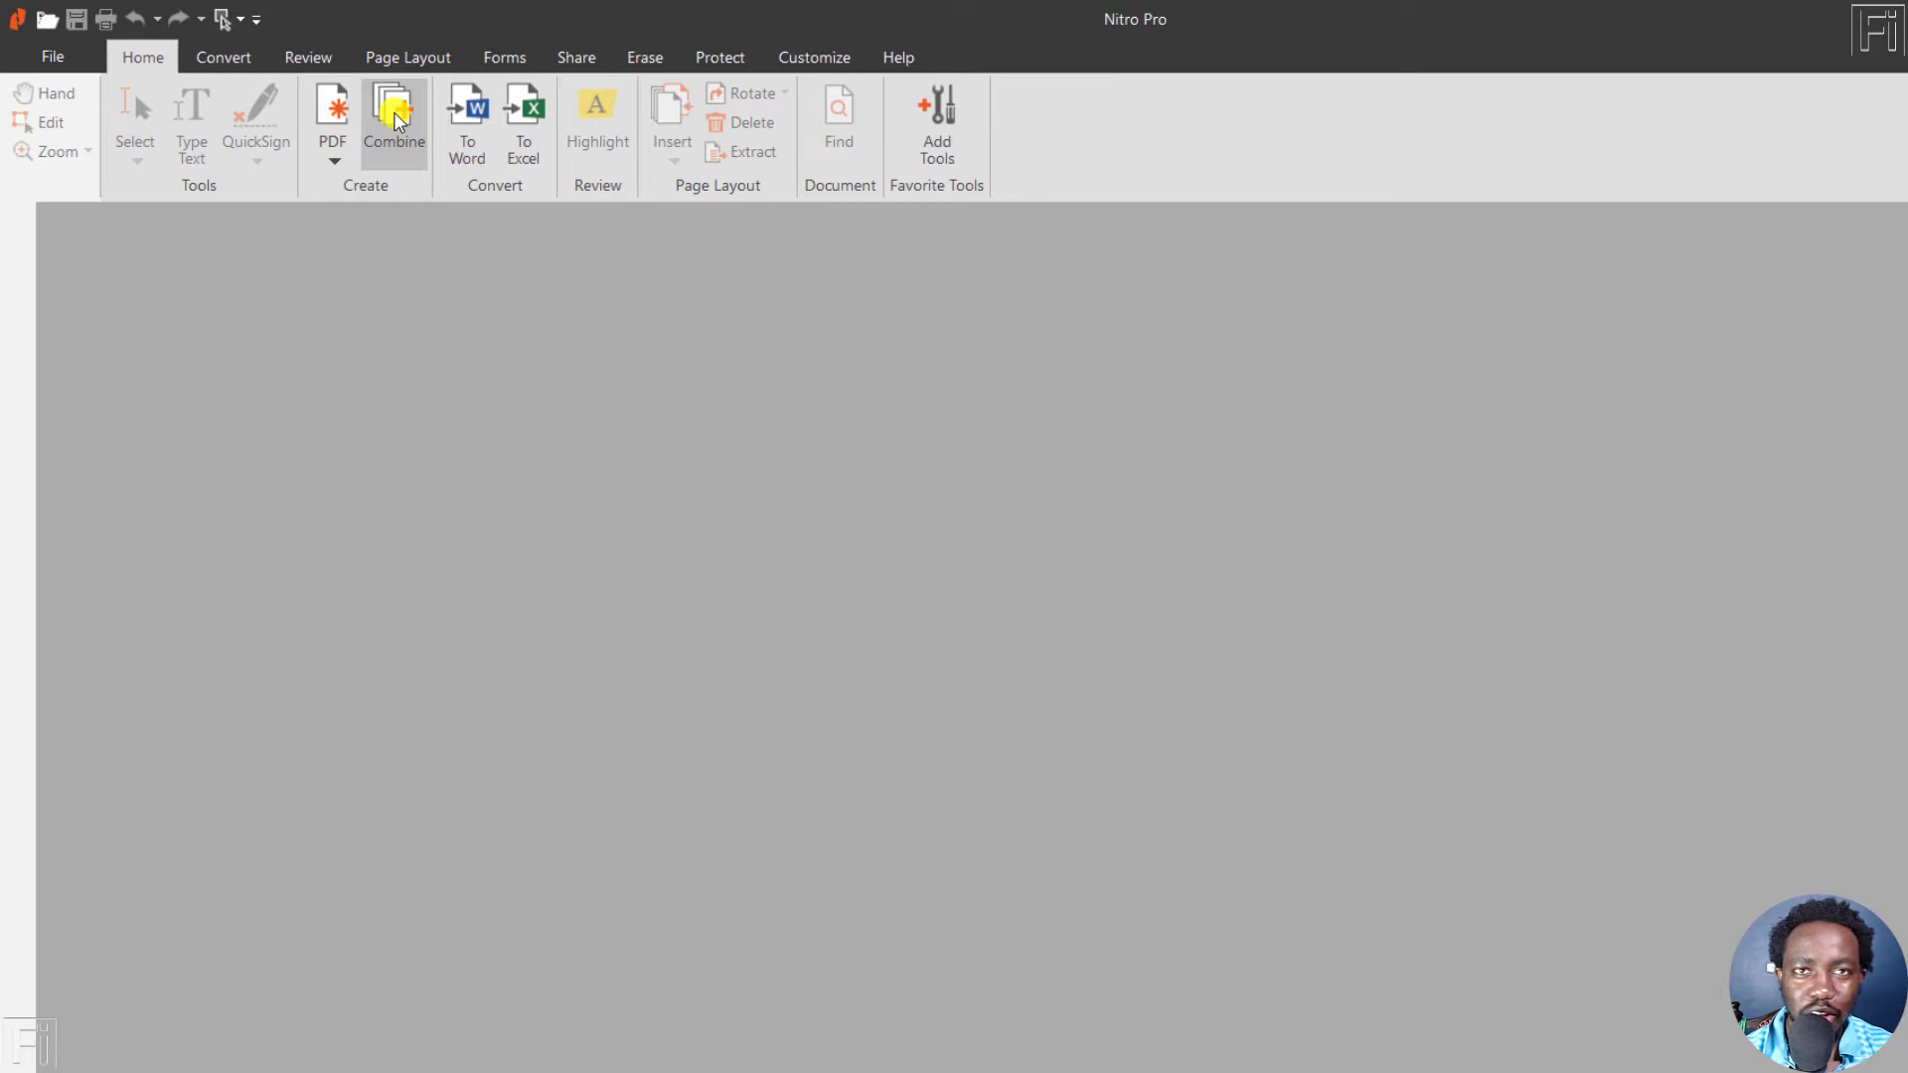
click(397, 119)
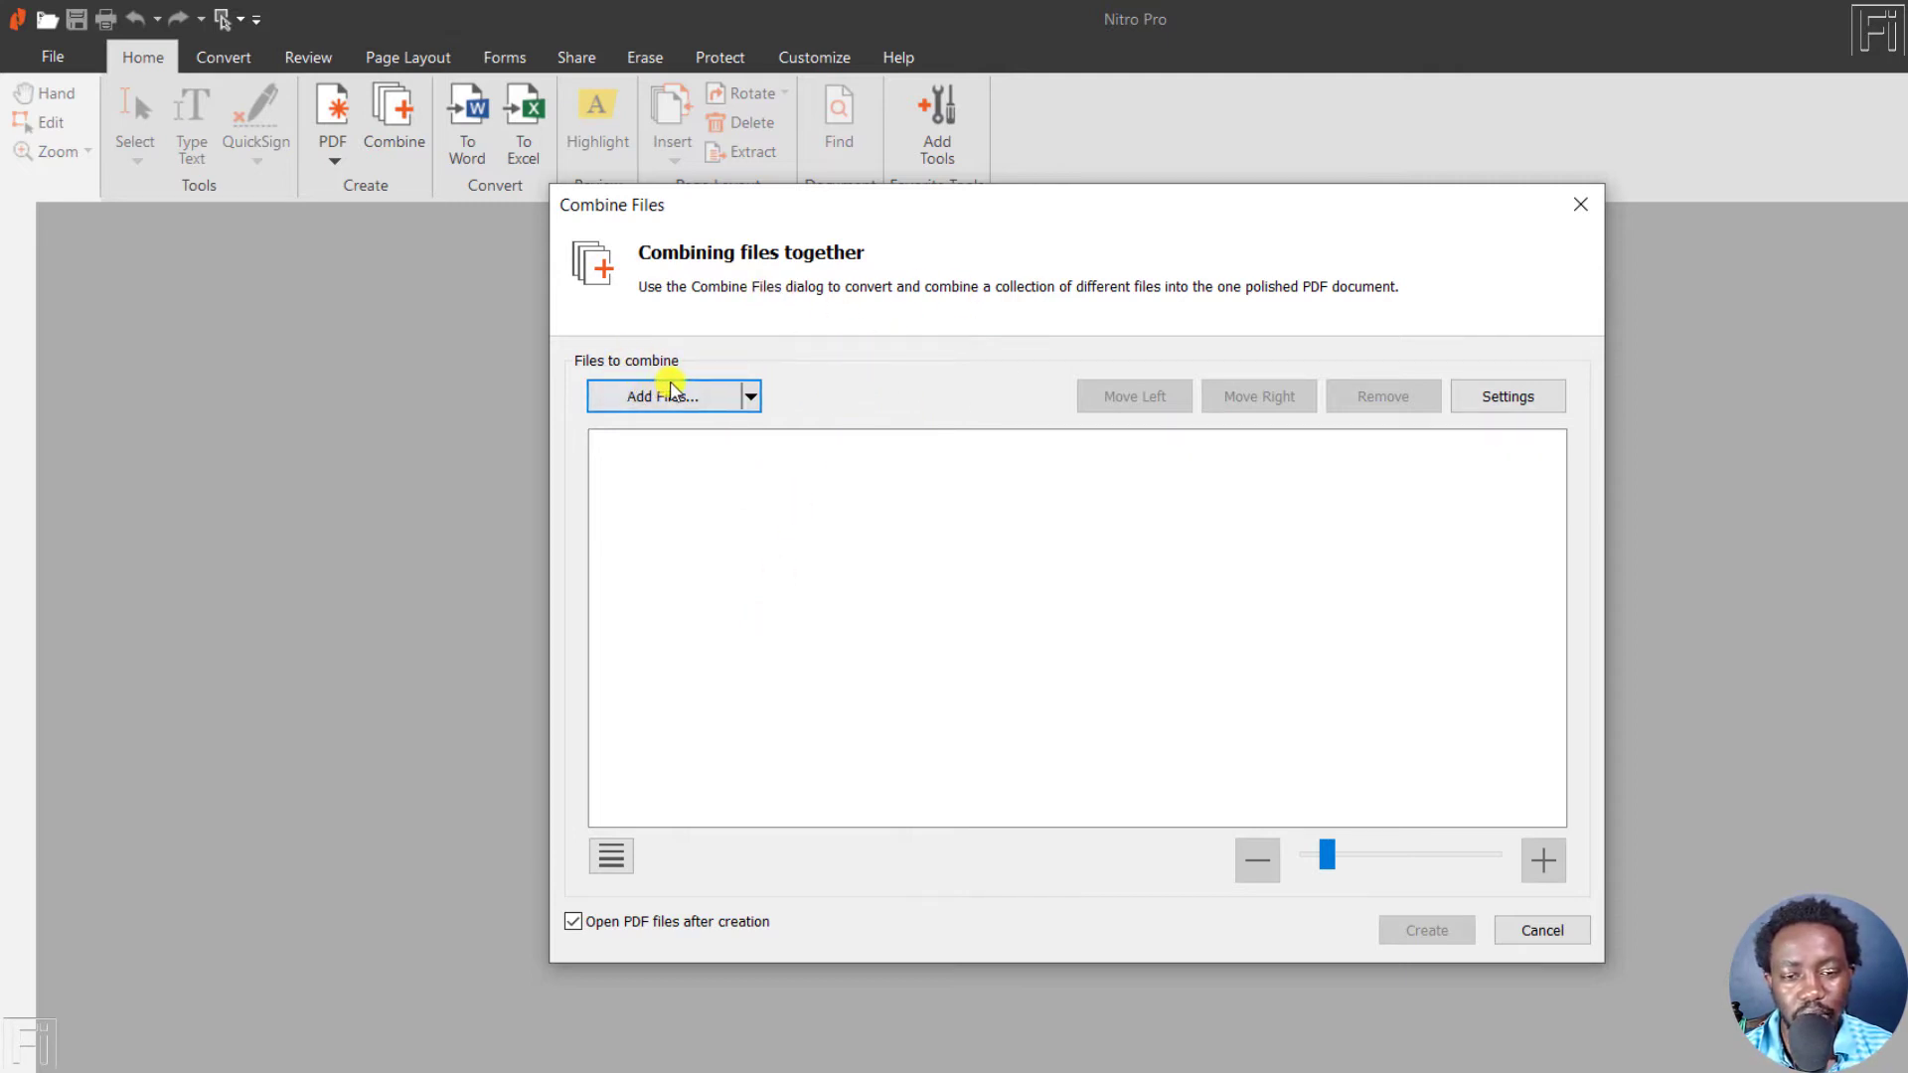
click(750, 401)
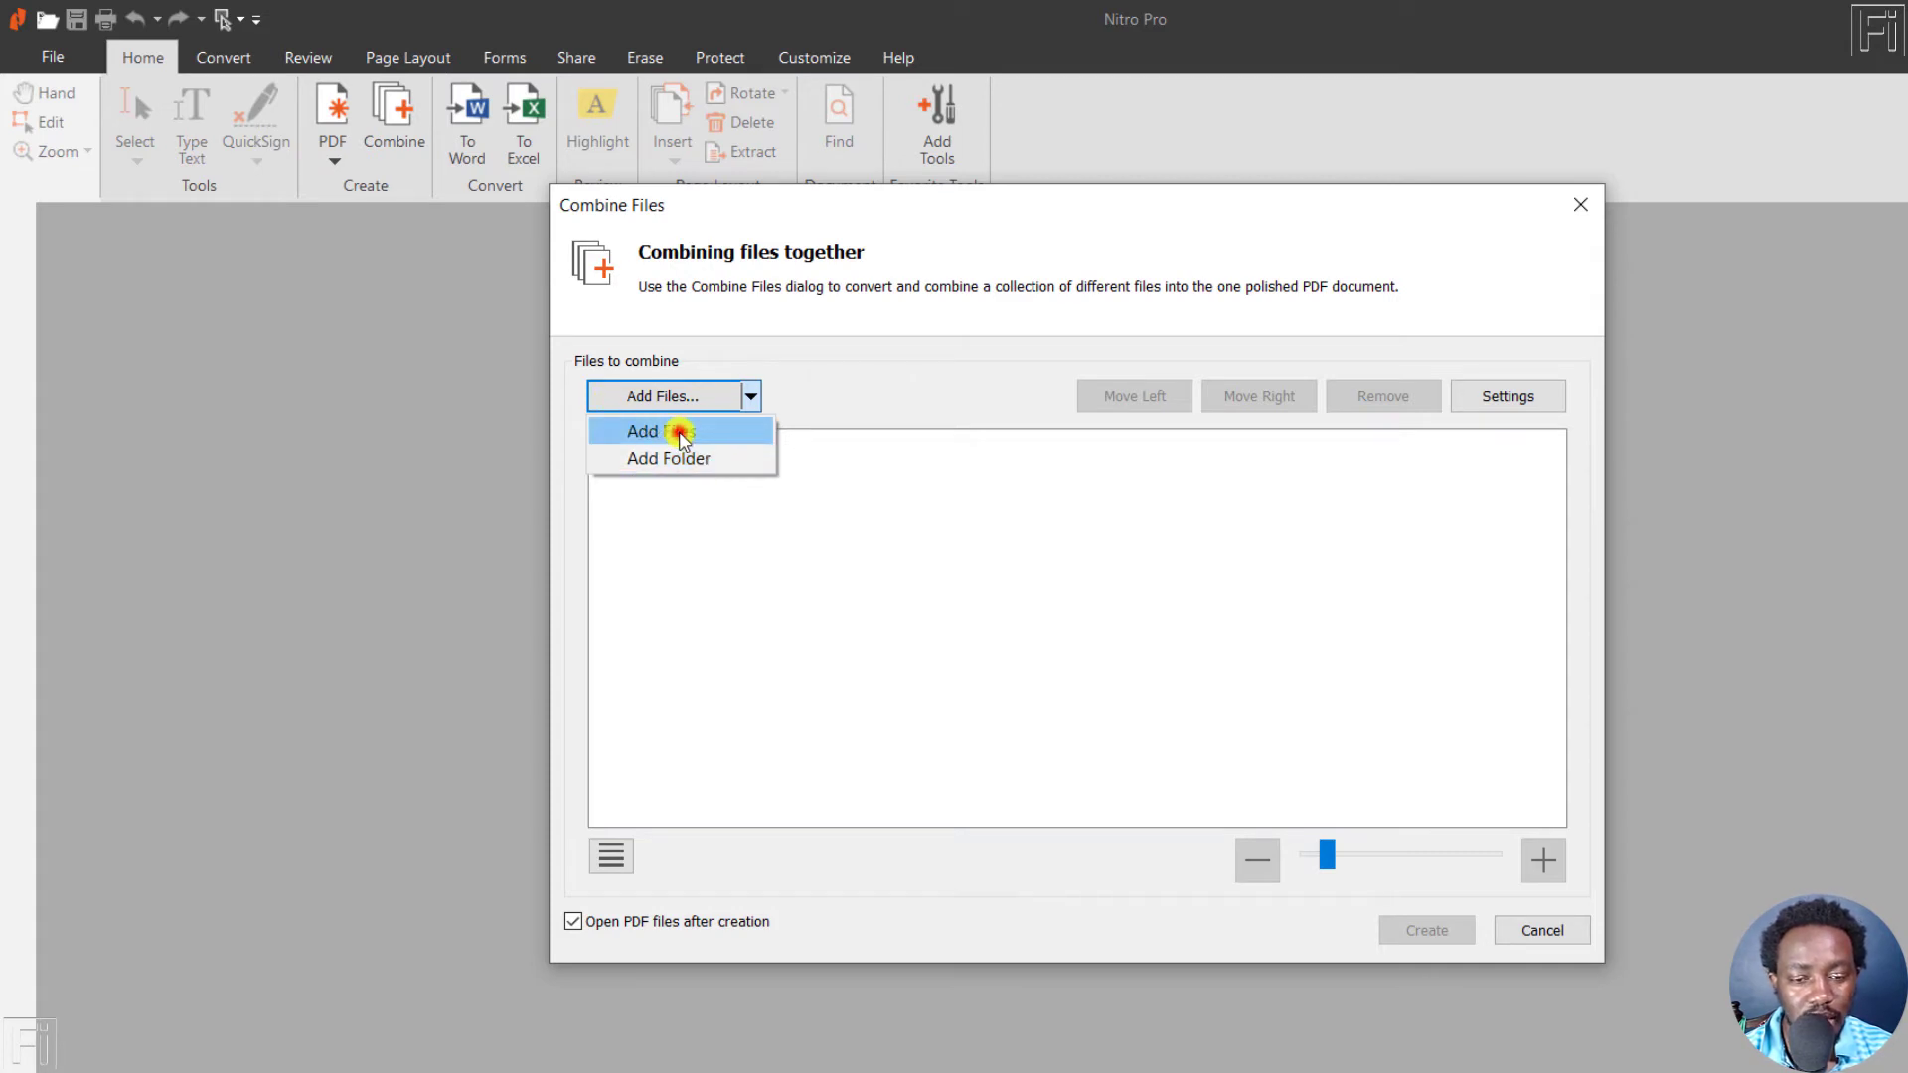
Add Transcription Related Jobs & Services Part1 through Part17 to the combine list.
click(680, 433)
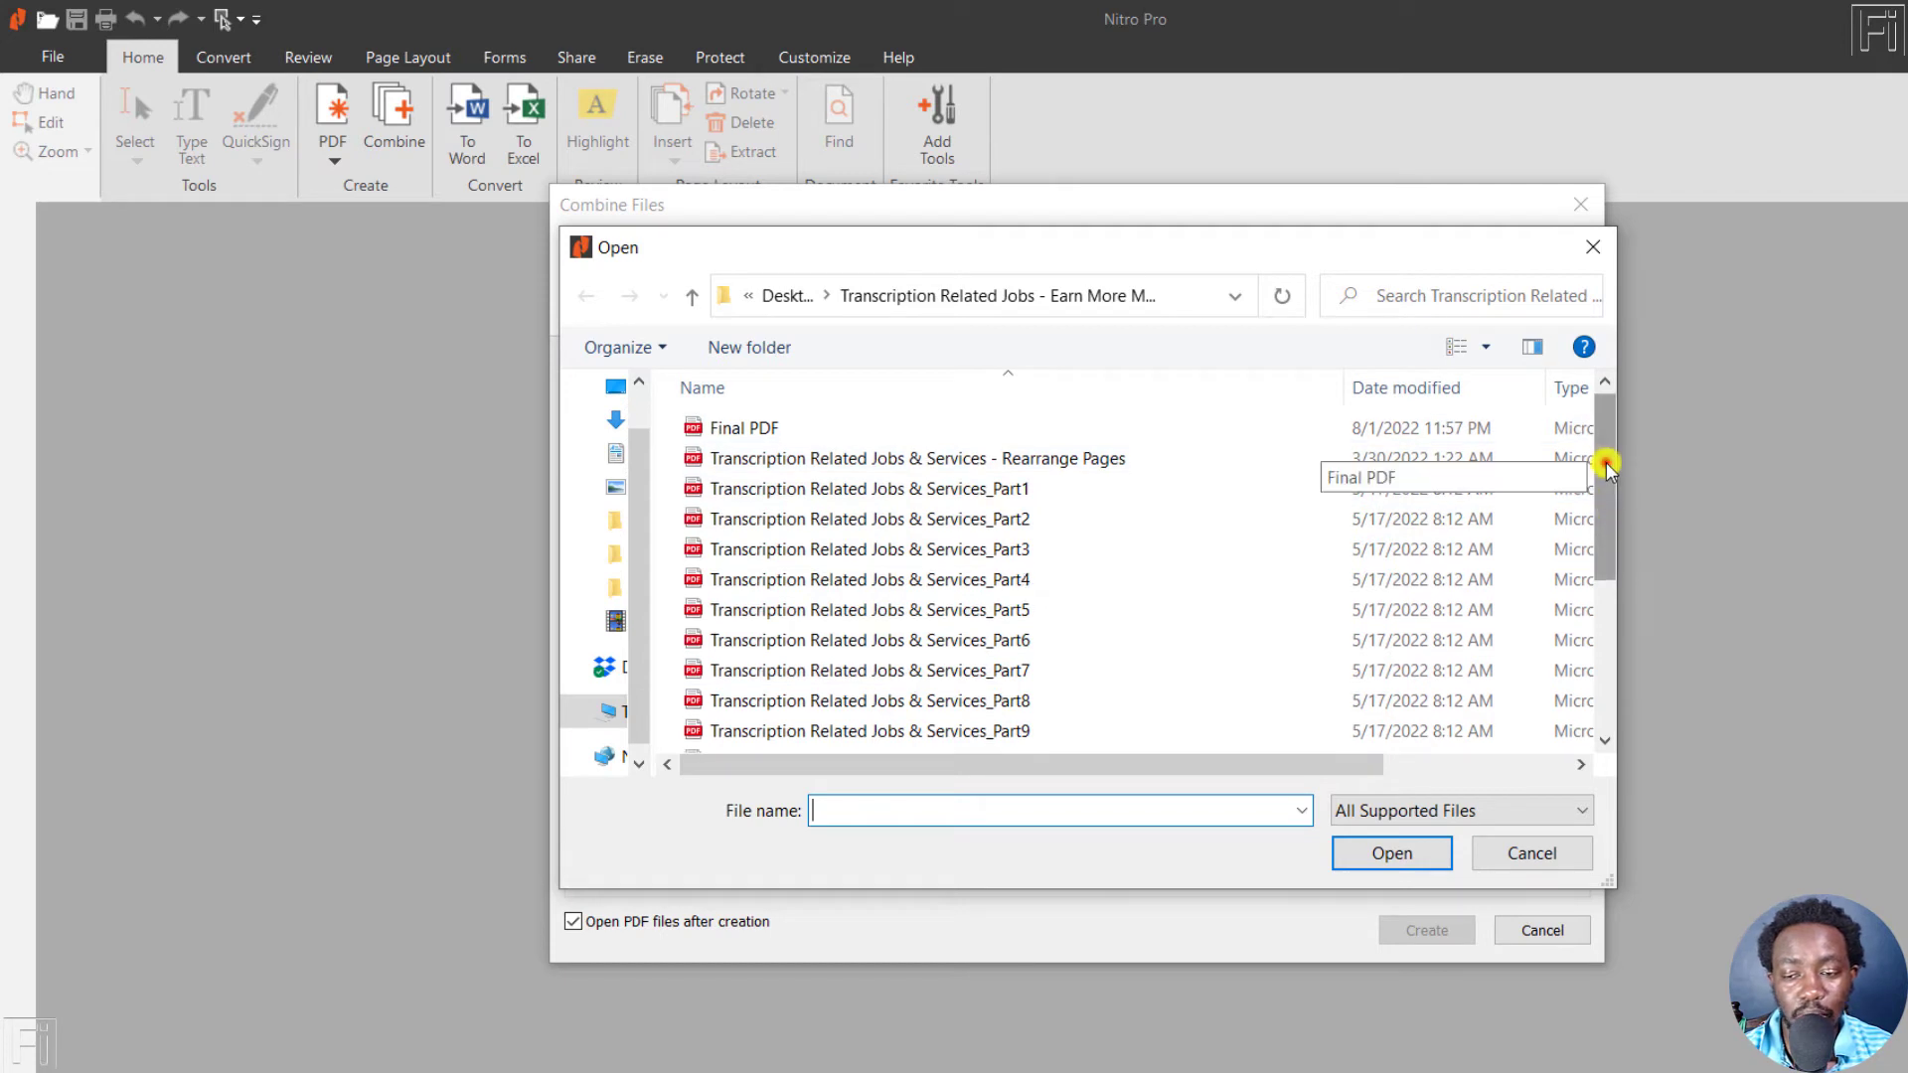
mouse_move(1607, 464)
mouse_down()
mouse_move(1601, 647)
mouse_move(1597, 477)
mouse_up()
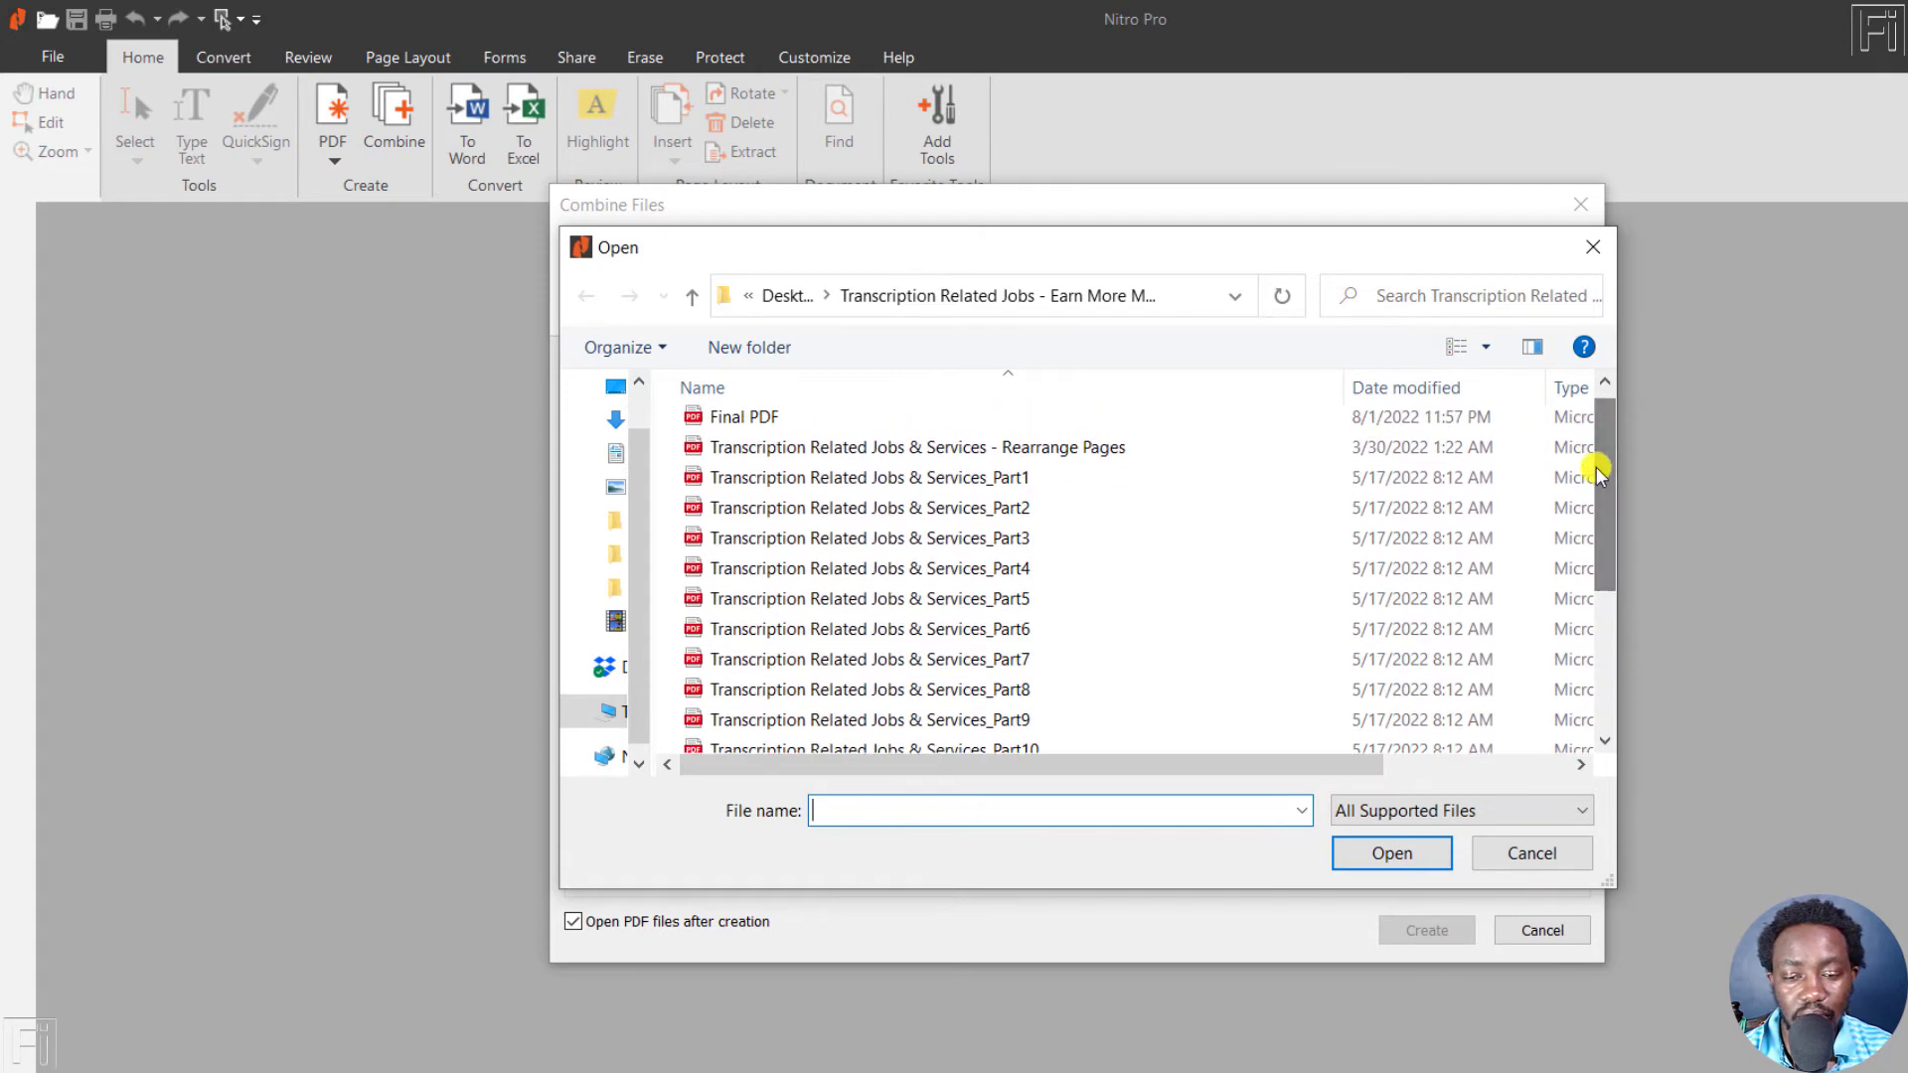
click(980, 478)
key(shift+Down)
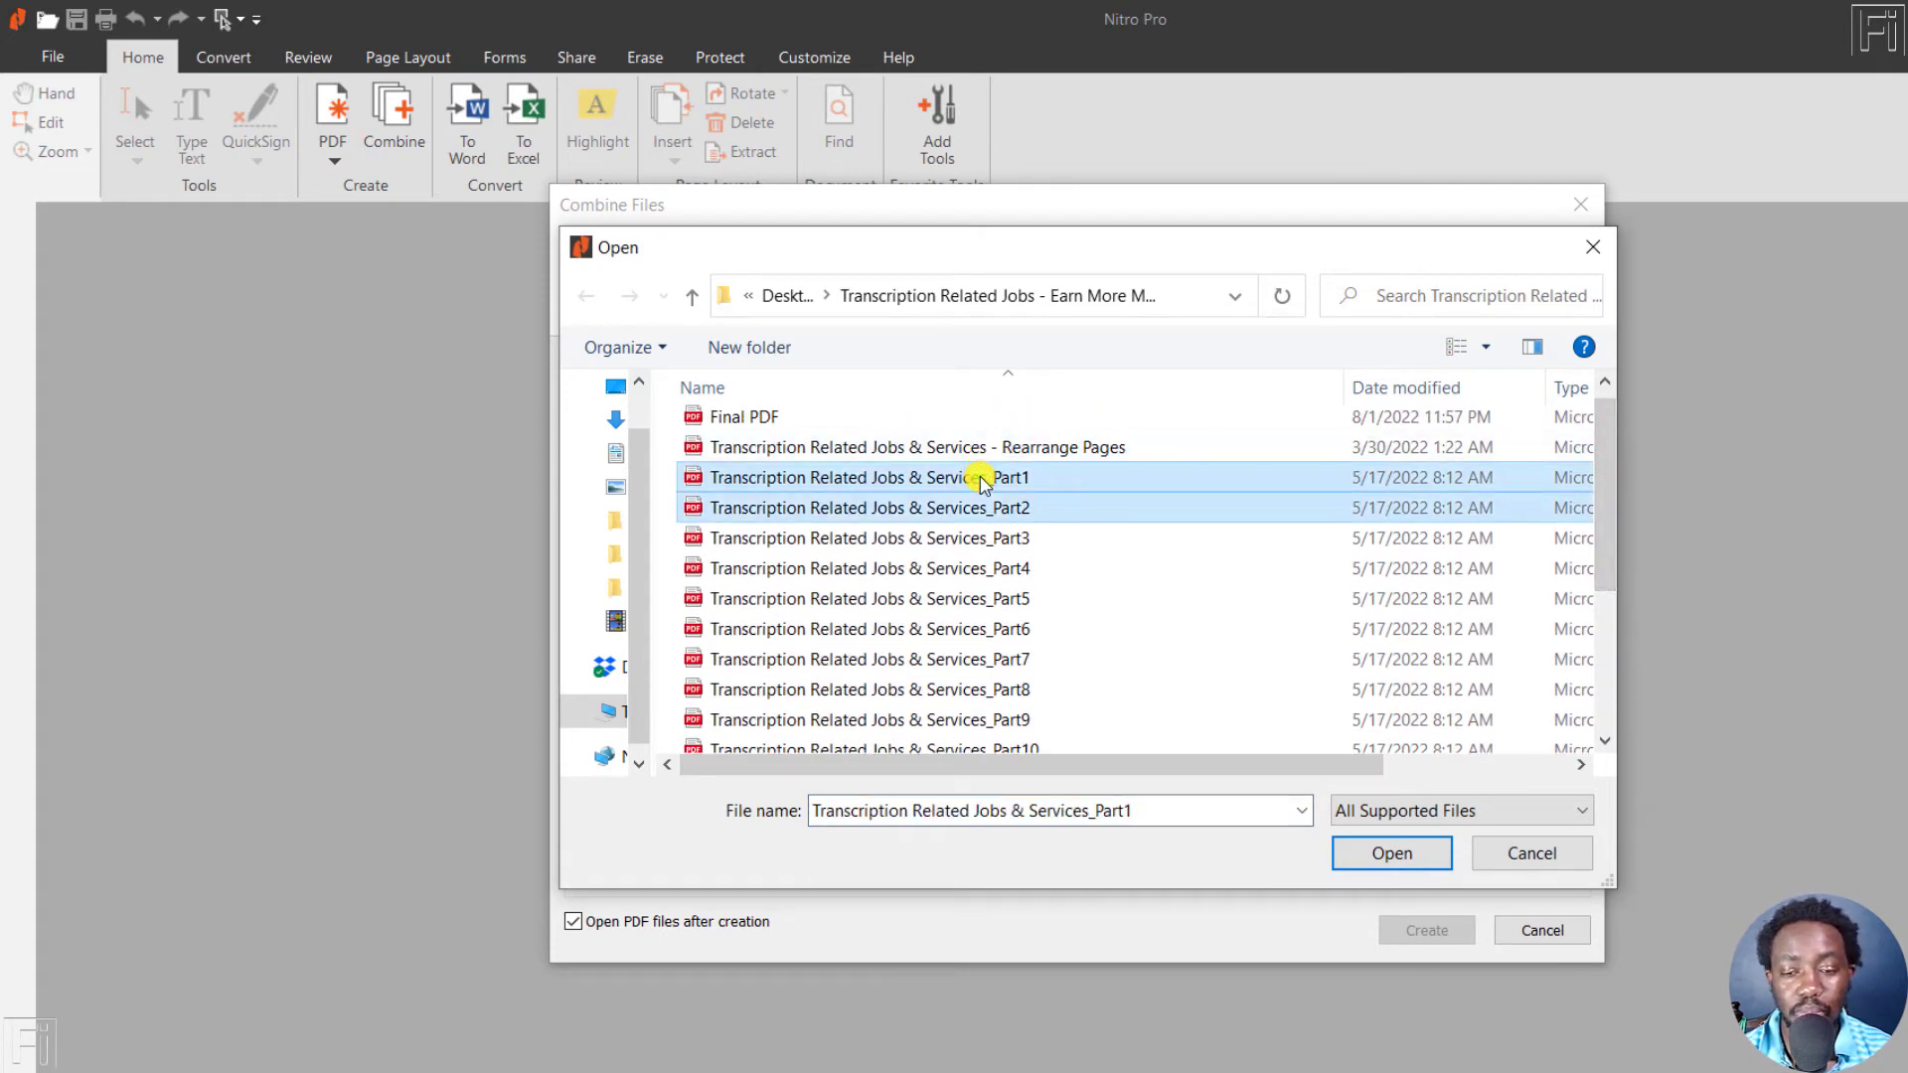
key(shift+Down)
key(shift+Down)
key(shift+Down)
key(shift+Down)
key(shift+Down)
key(shift+Down)
key(shift+Down)
key(shift+Down)
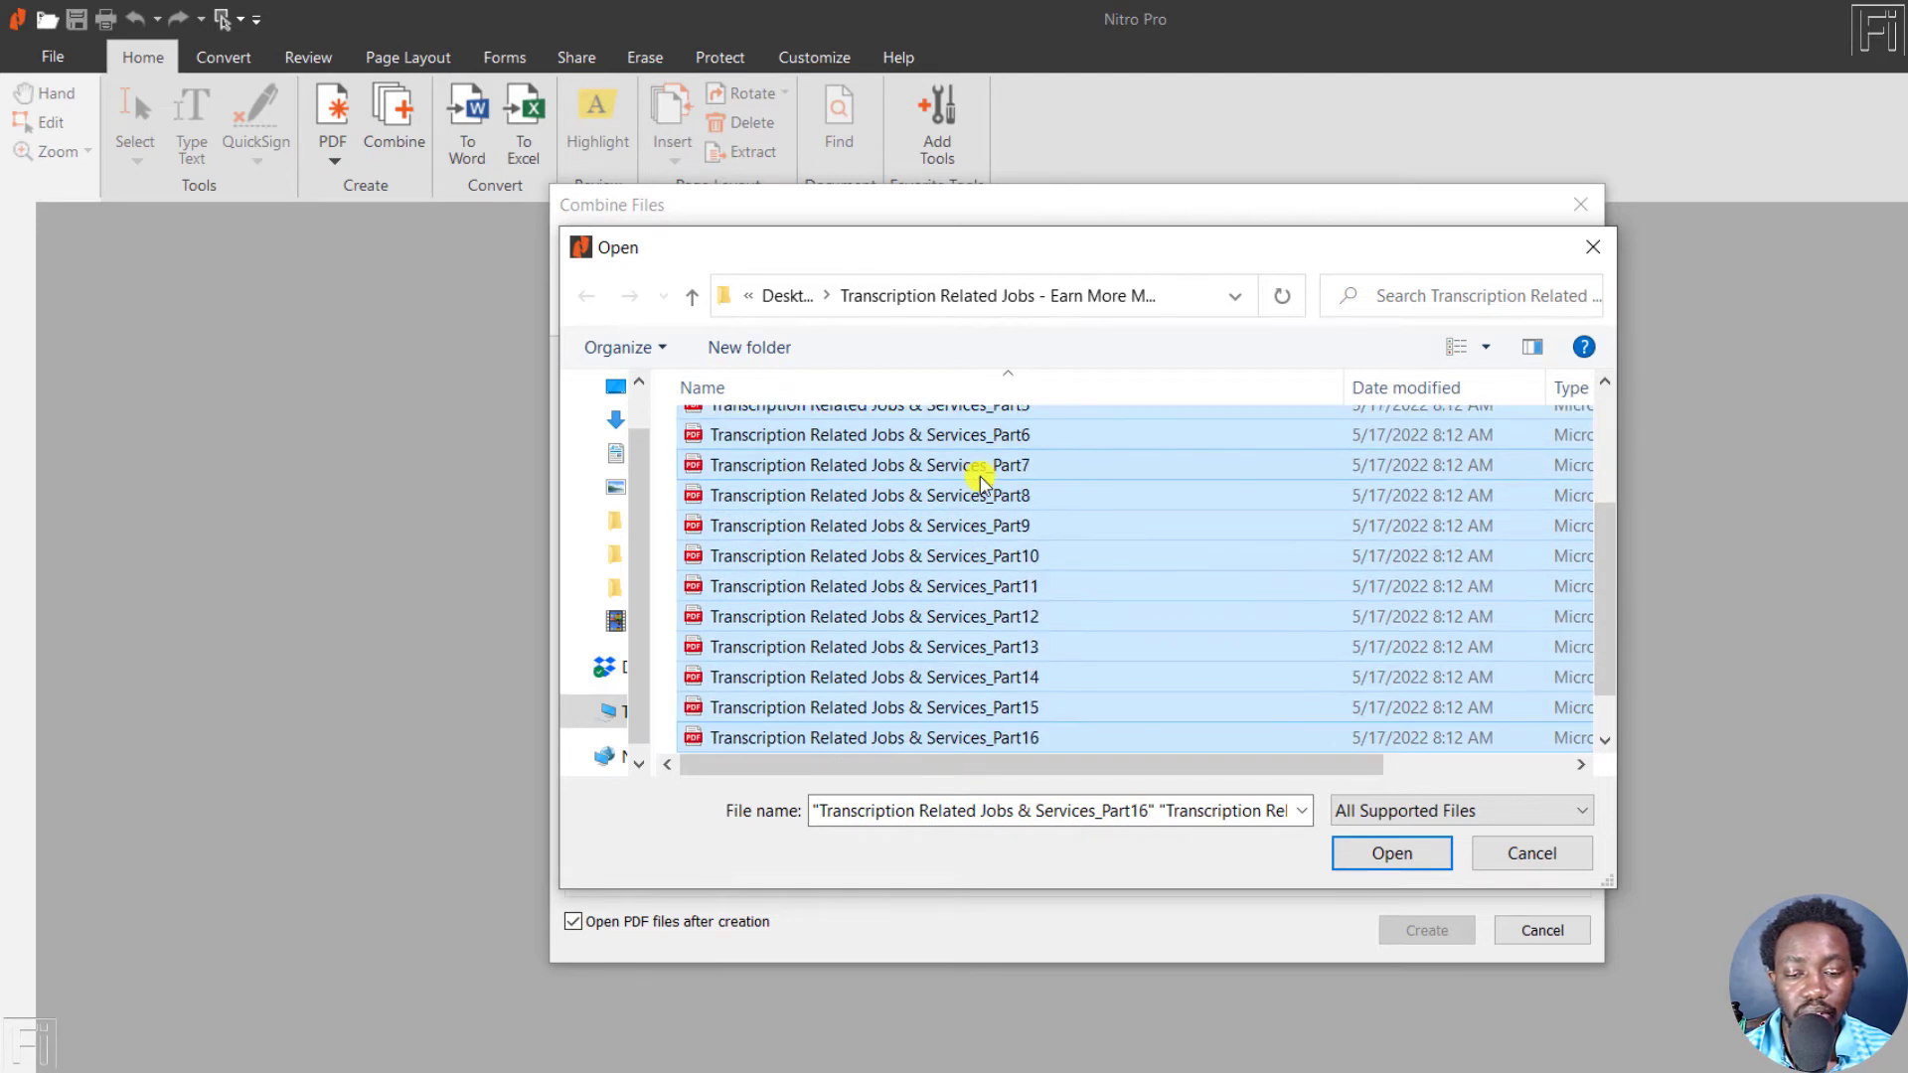
key(shift+Down)
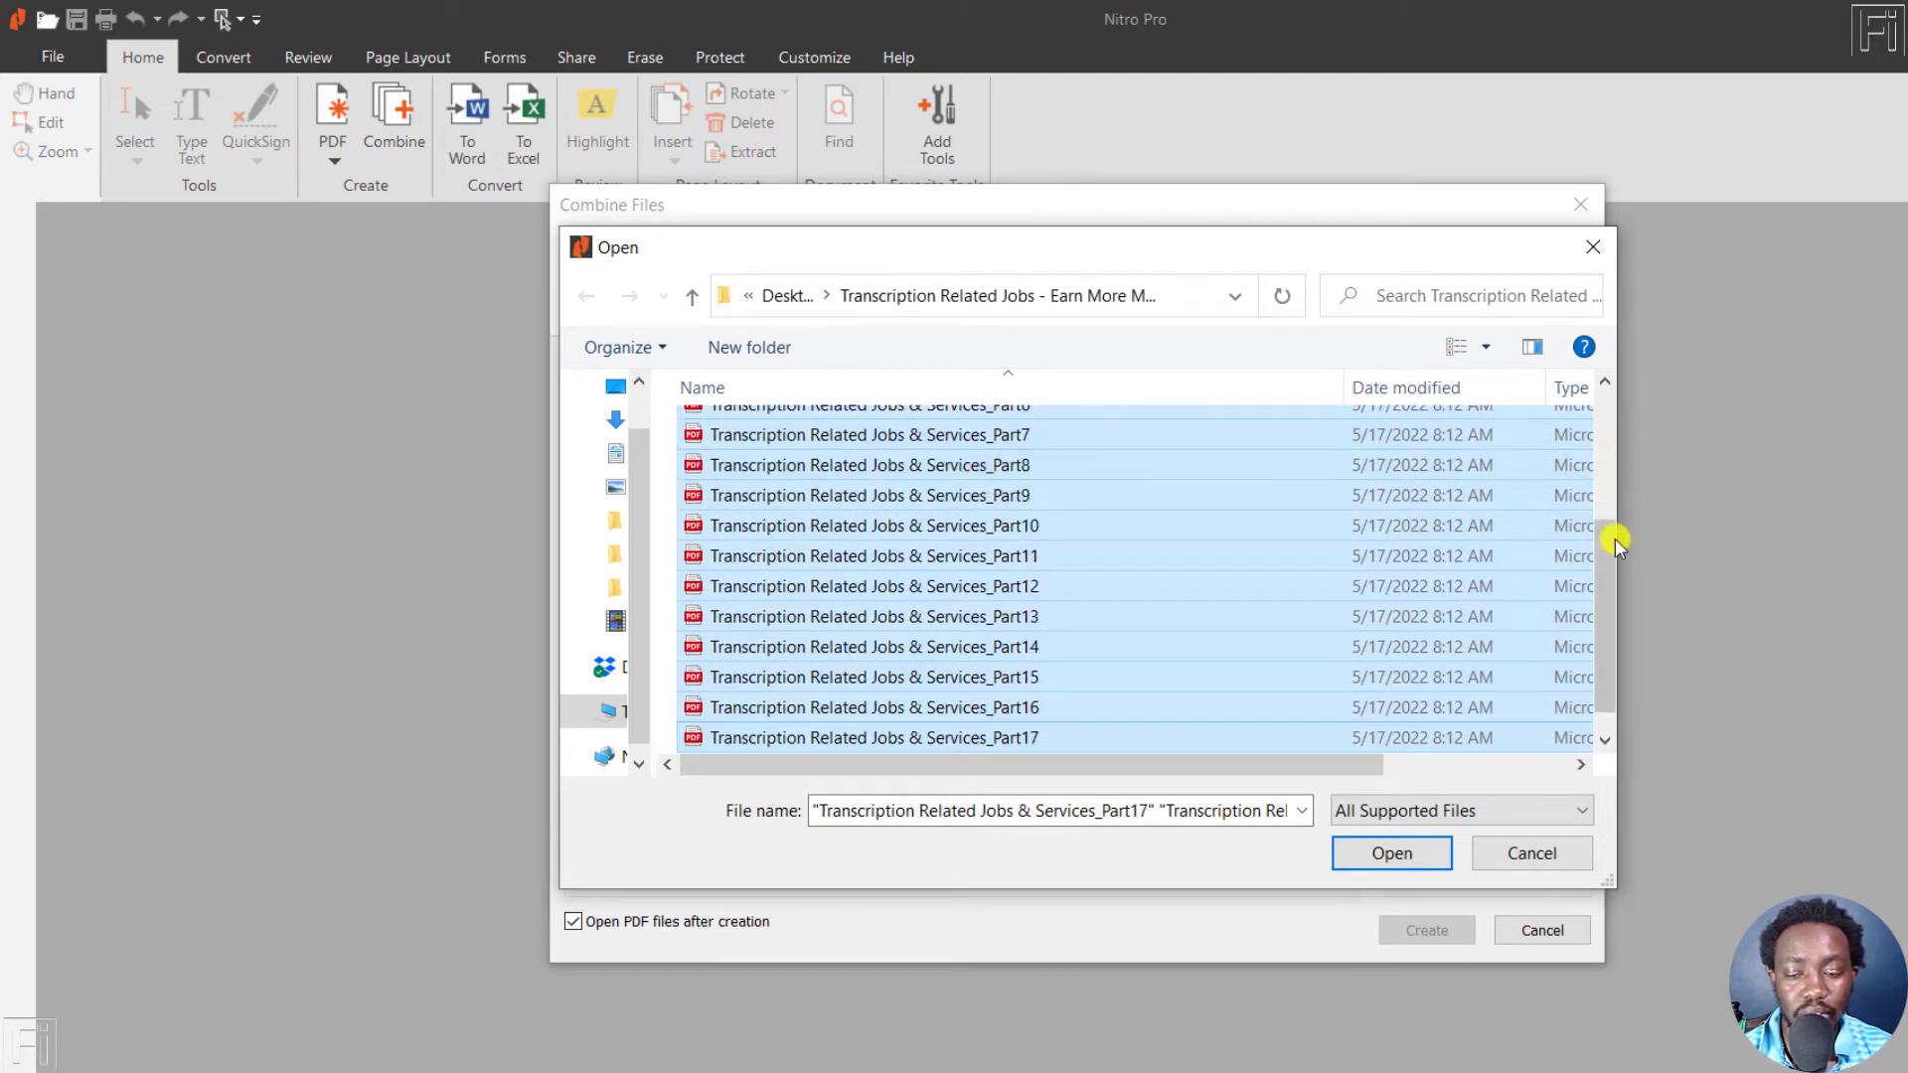
click(1390, 854)
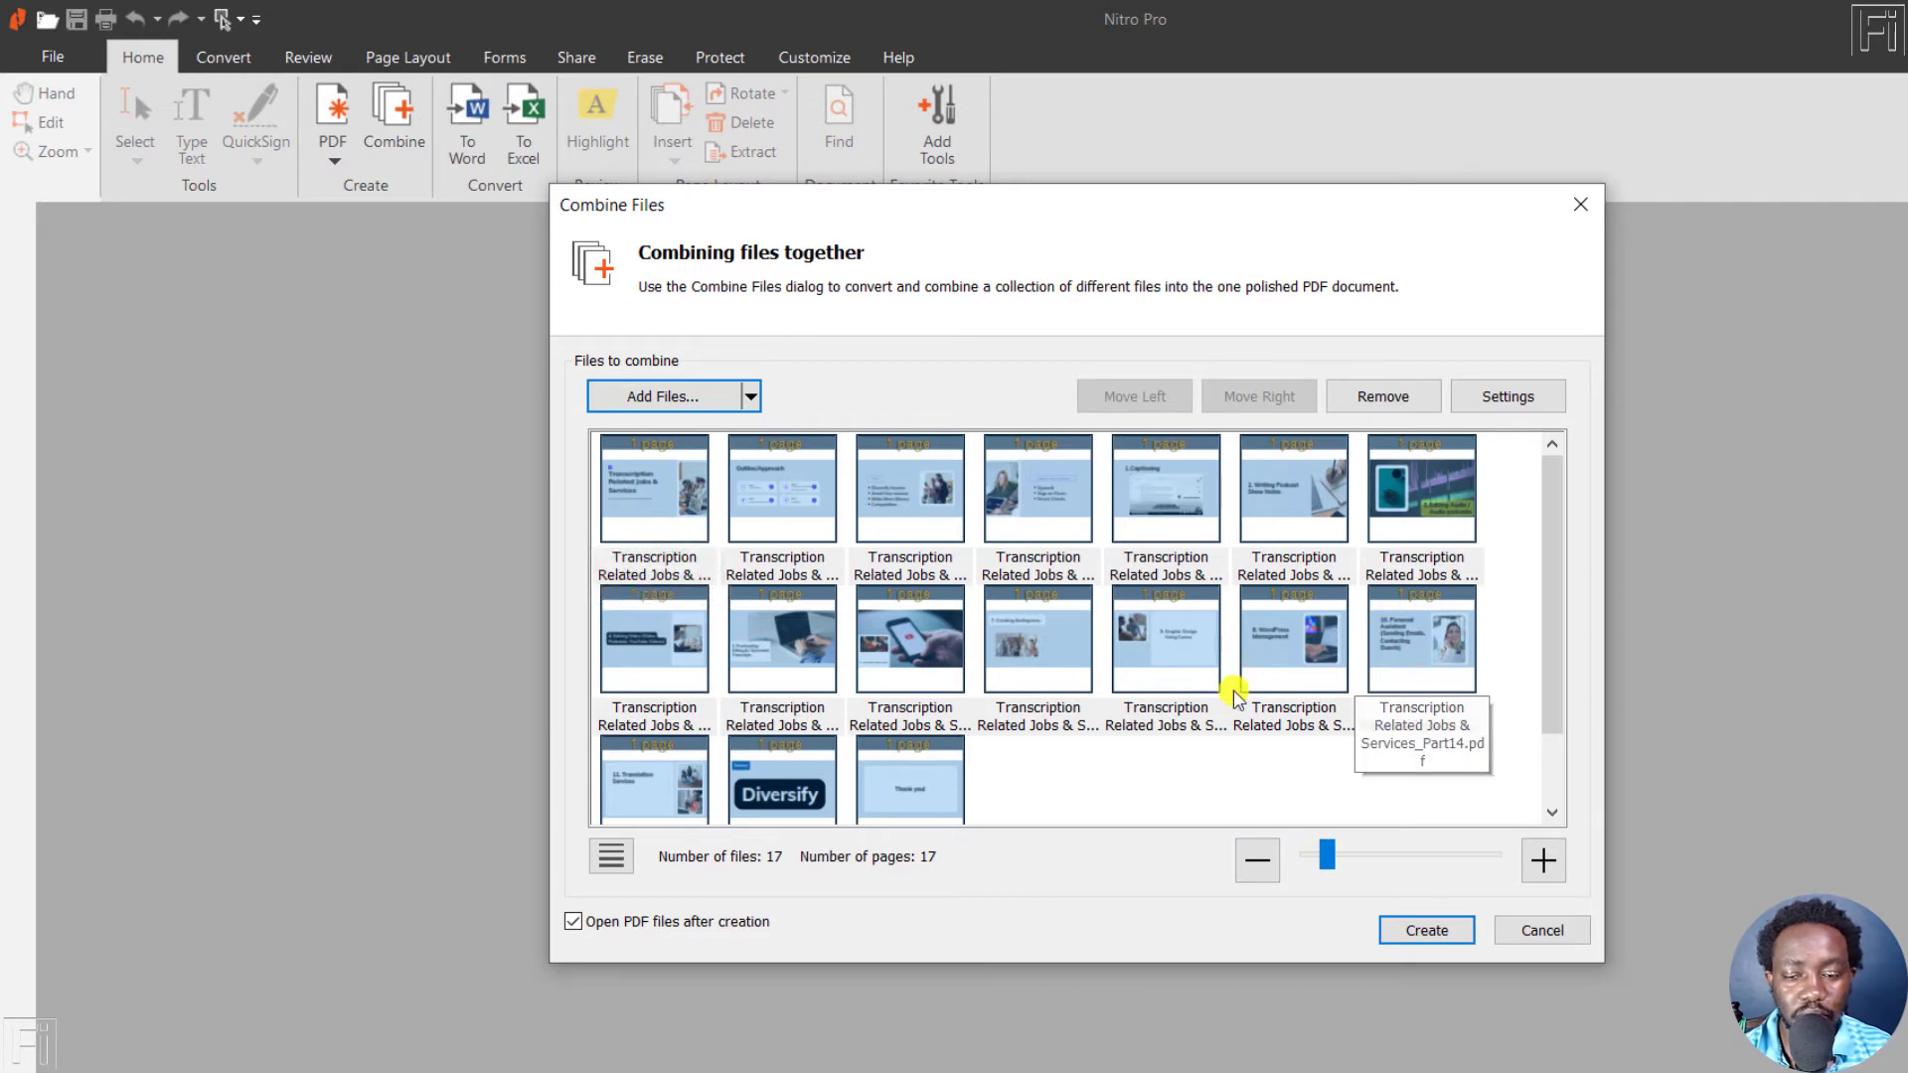
Move Part3 right and back left to keep it third, then open Settings.
click(1121, 783)
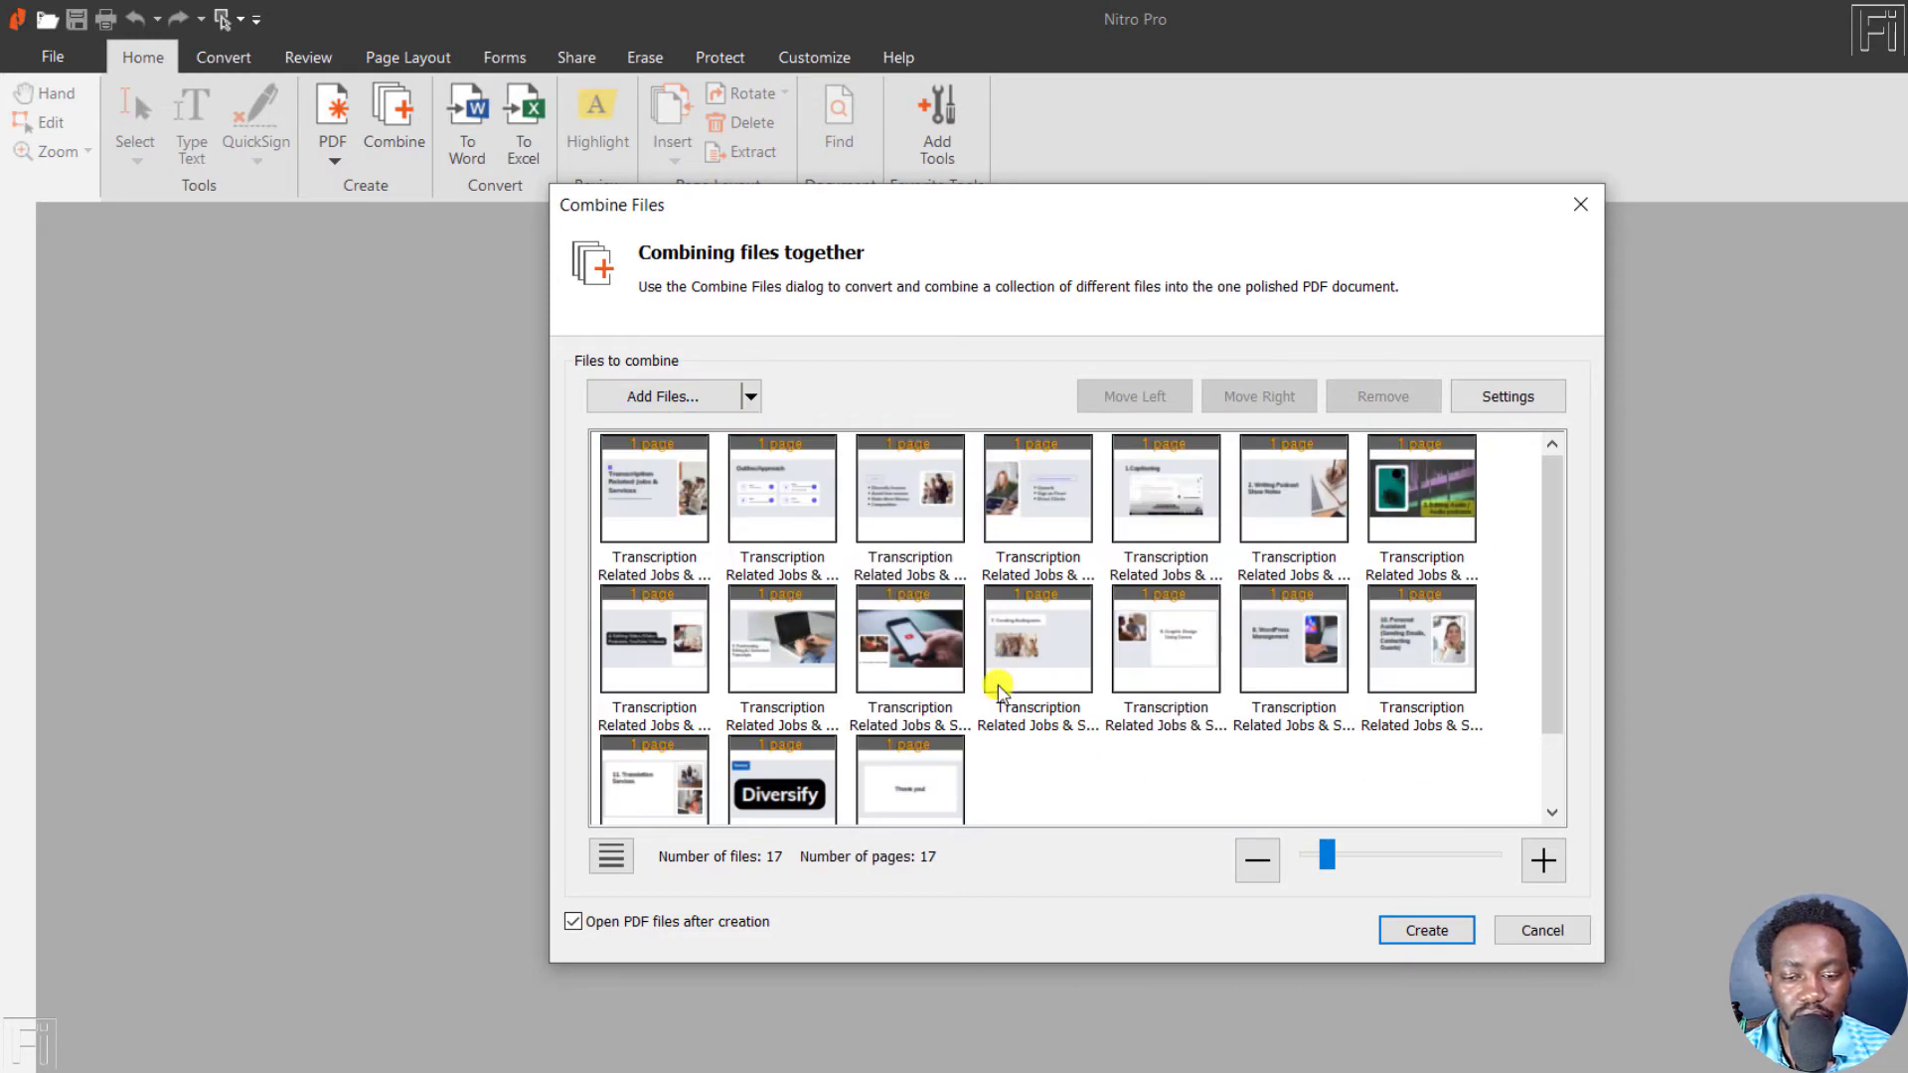
click(656, 497)
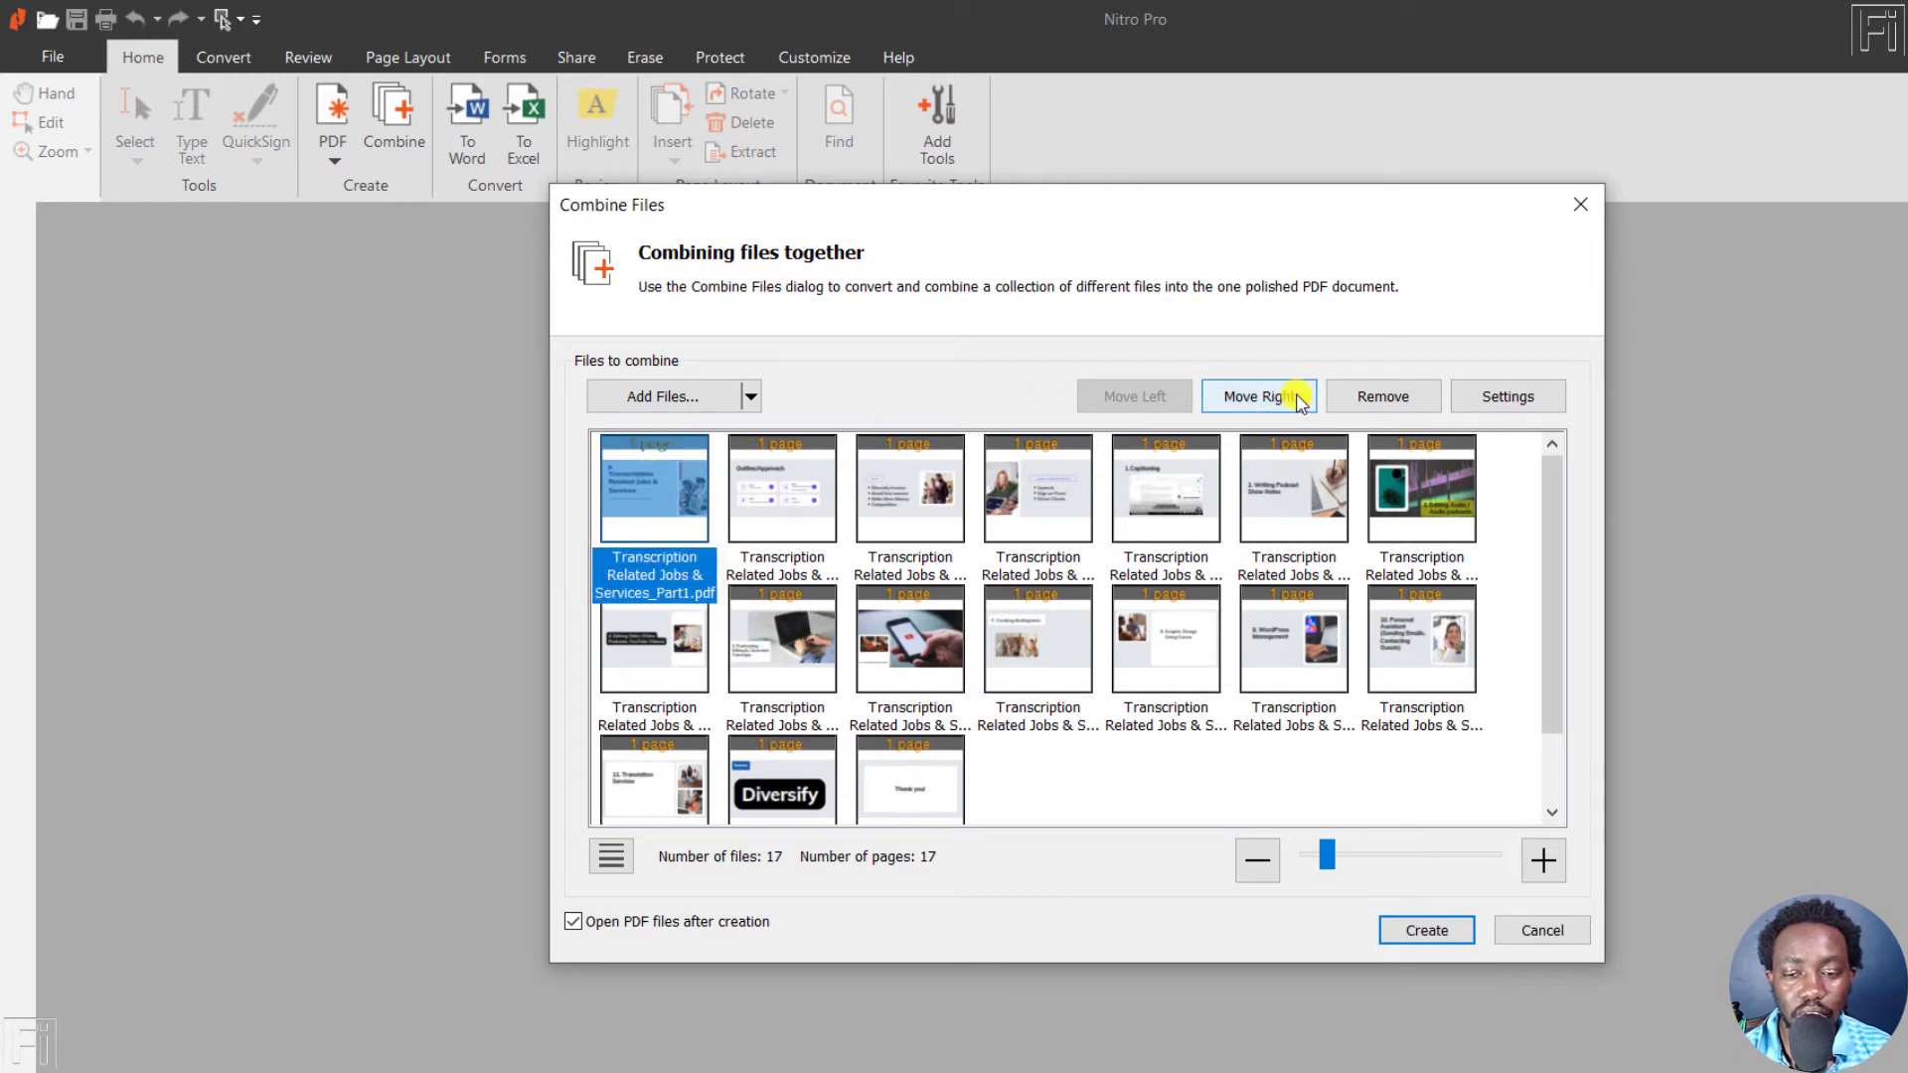
click(939, 489)
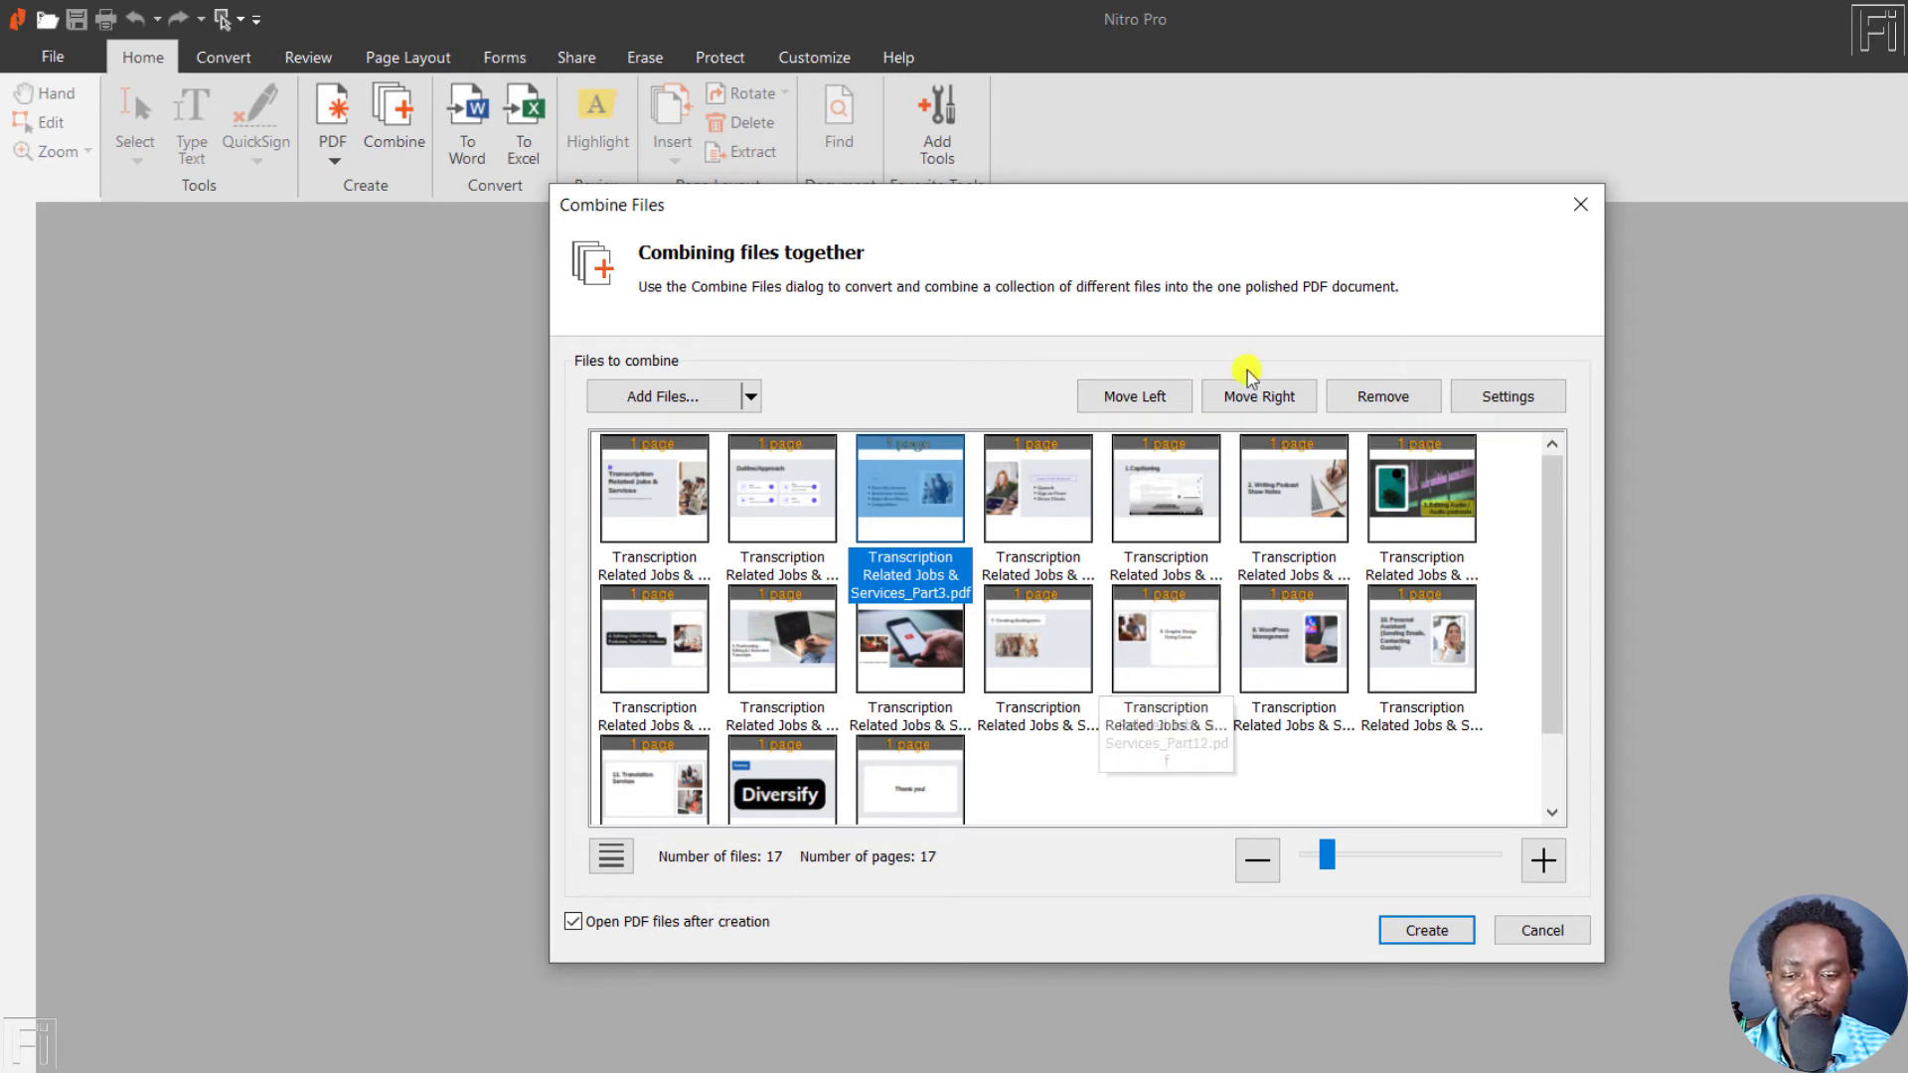
click(1270, 398)
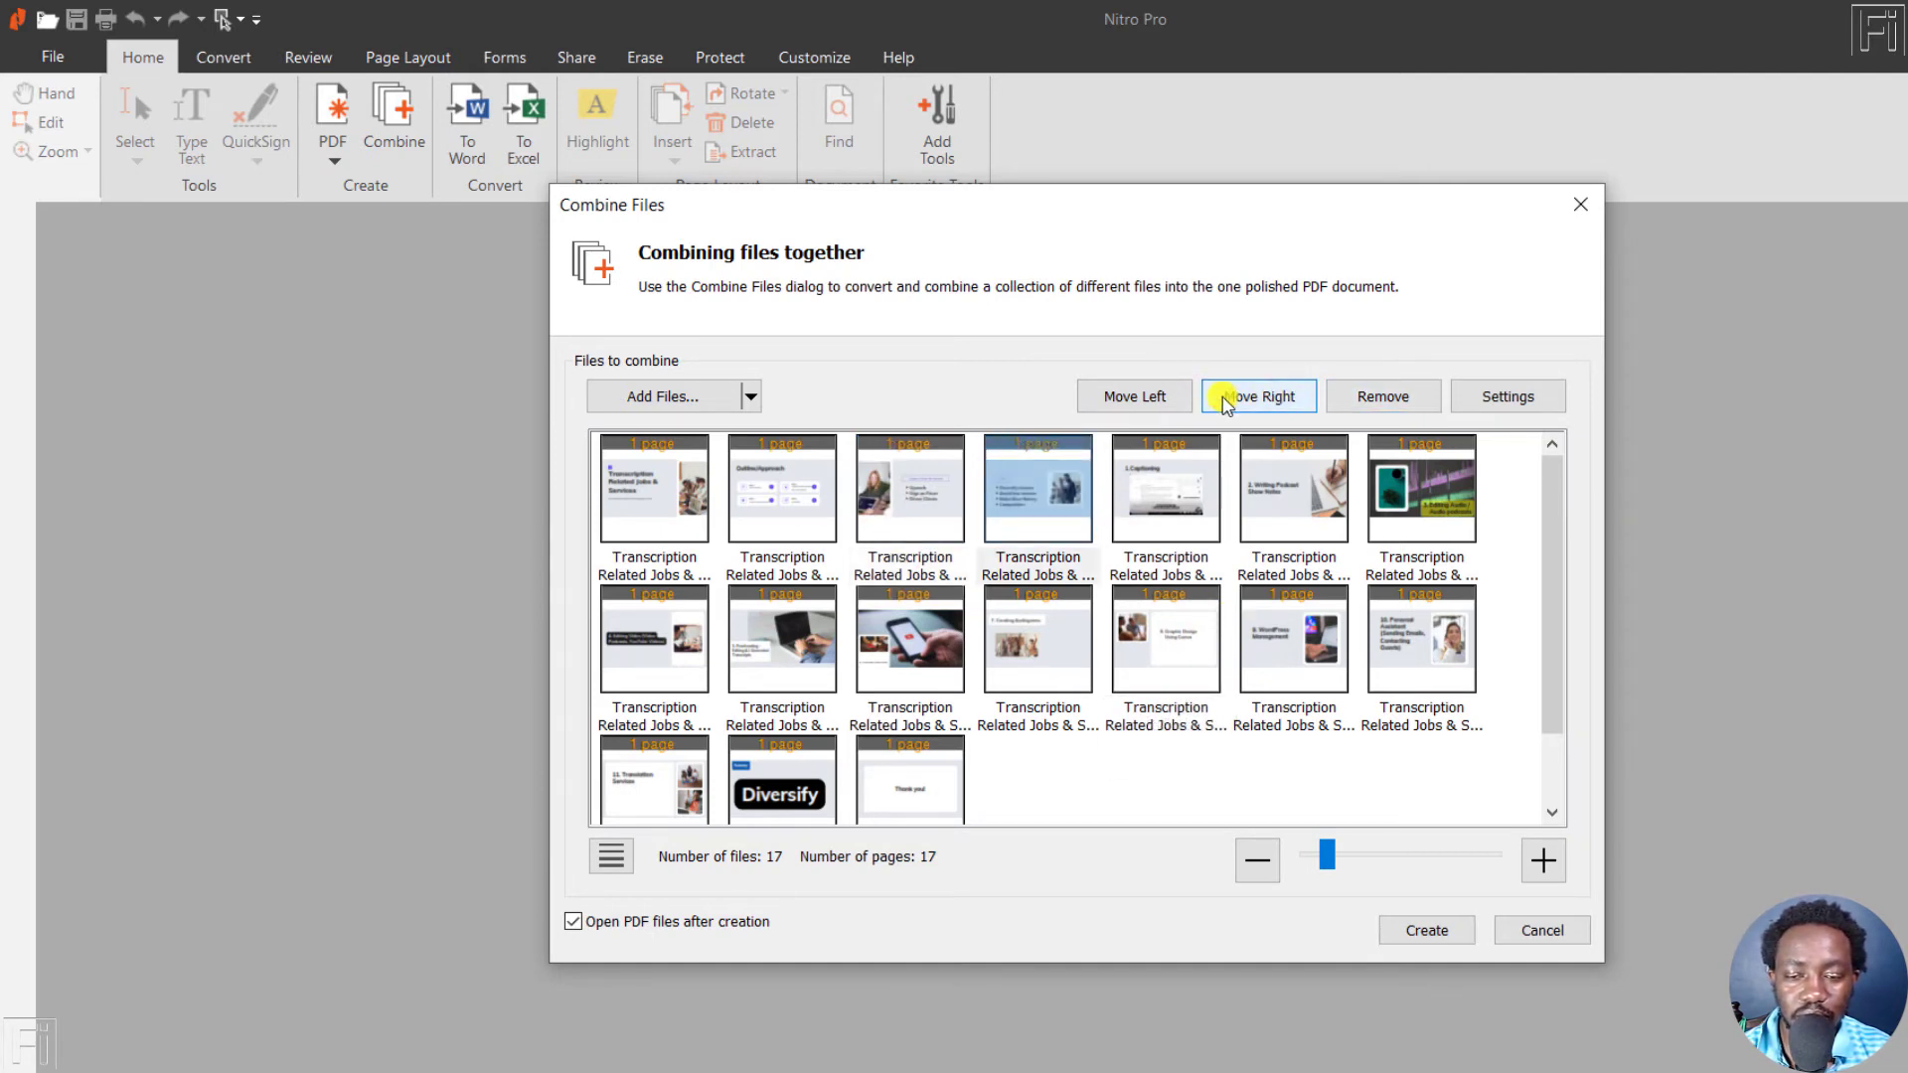
click(1133, 397)
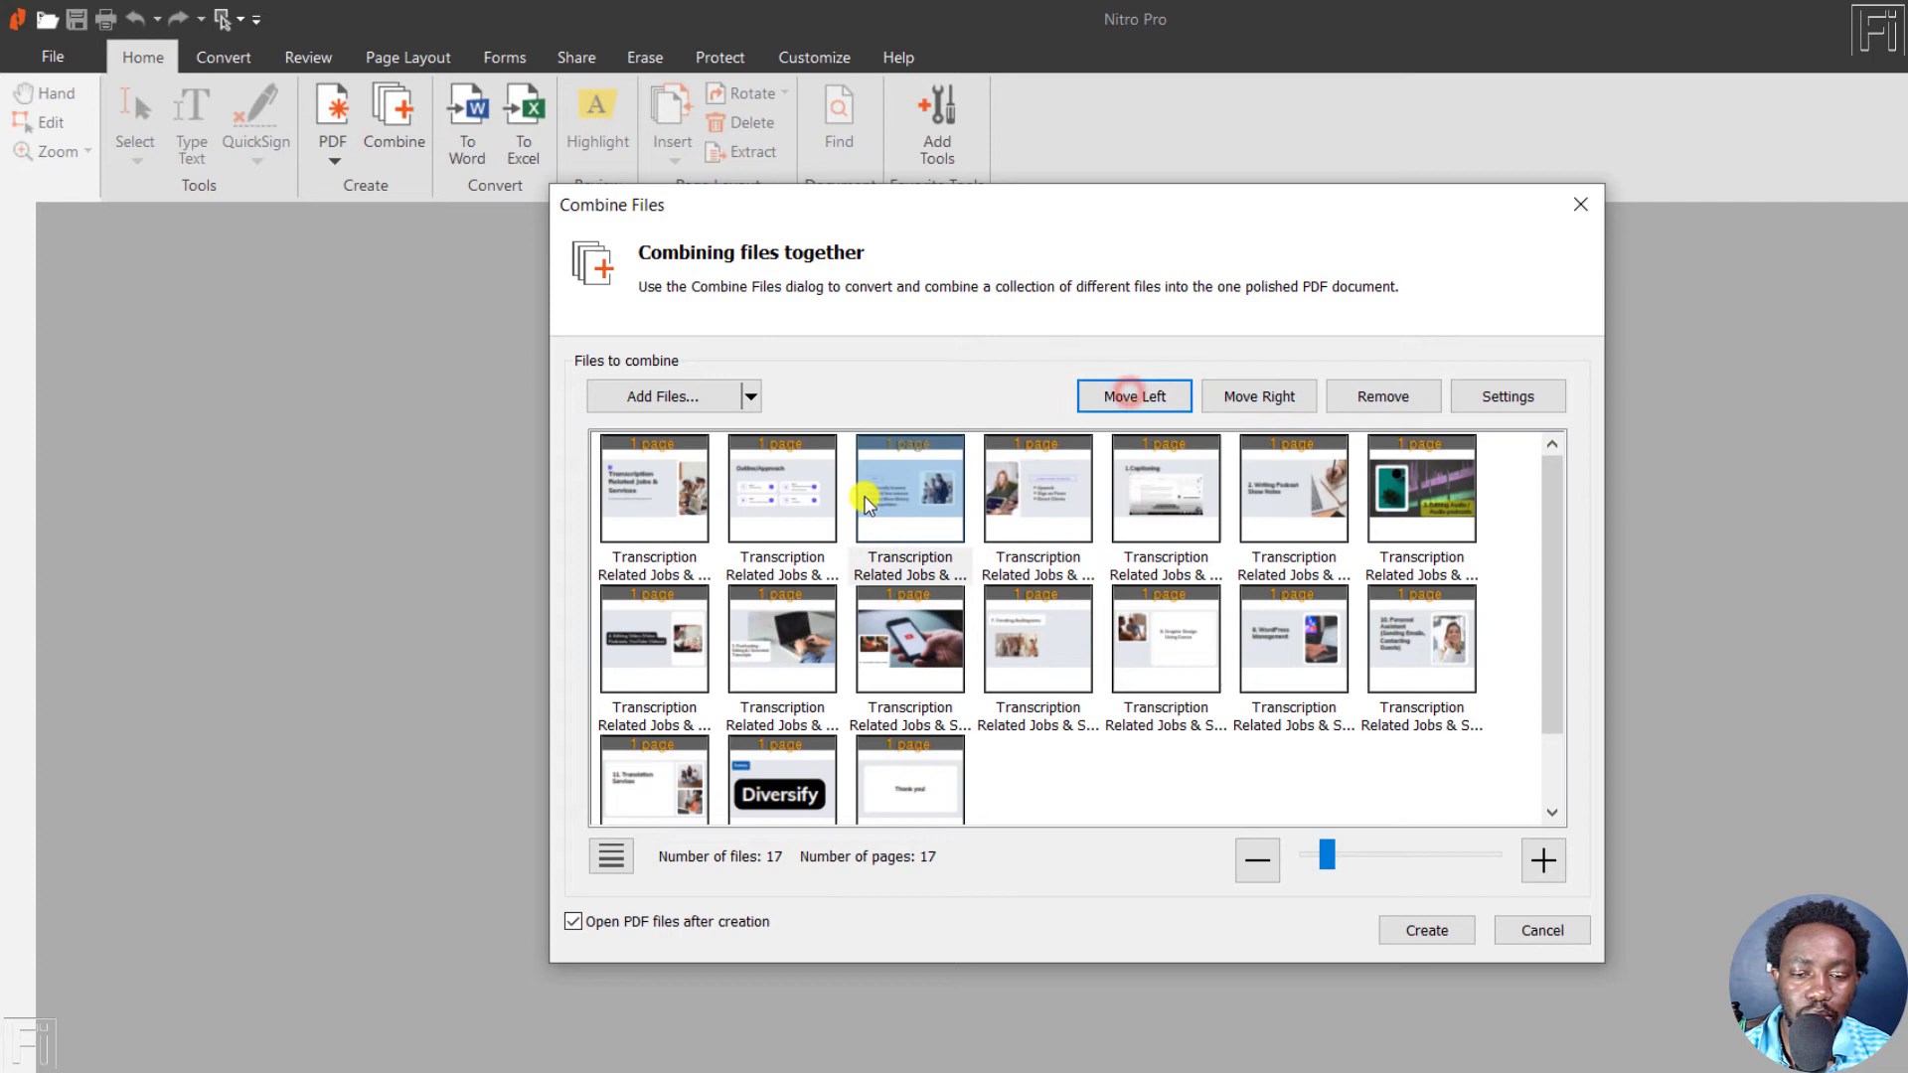
click(1533, 401)
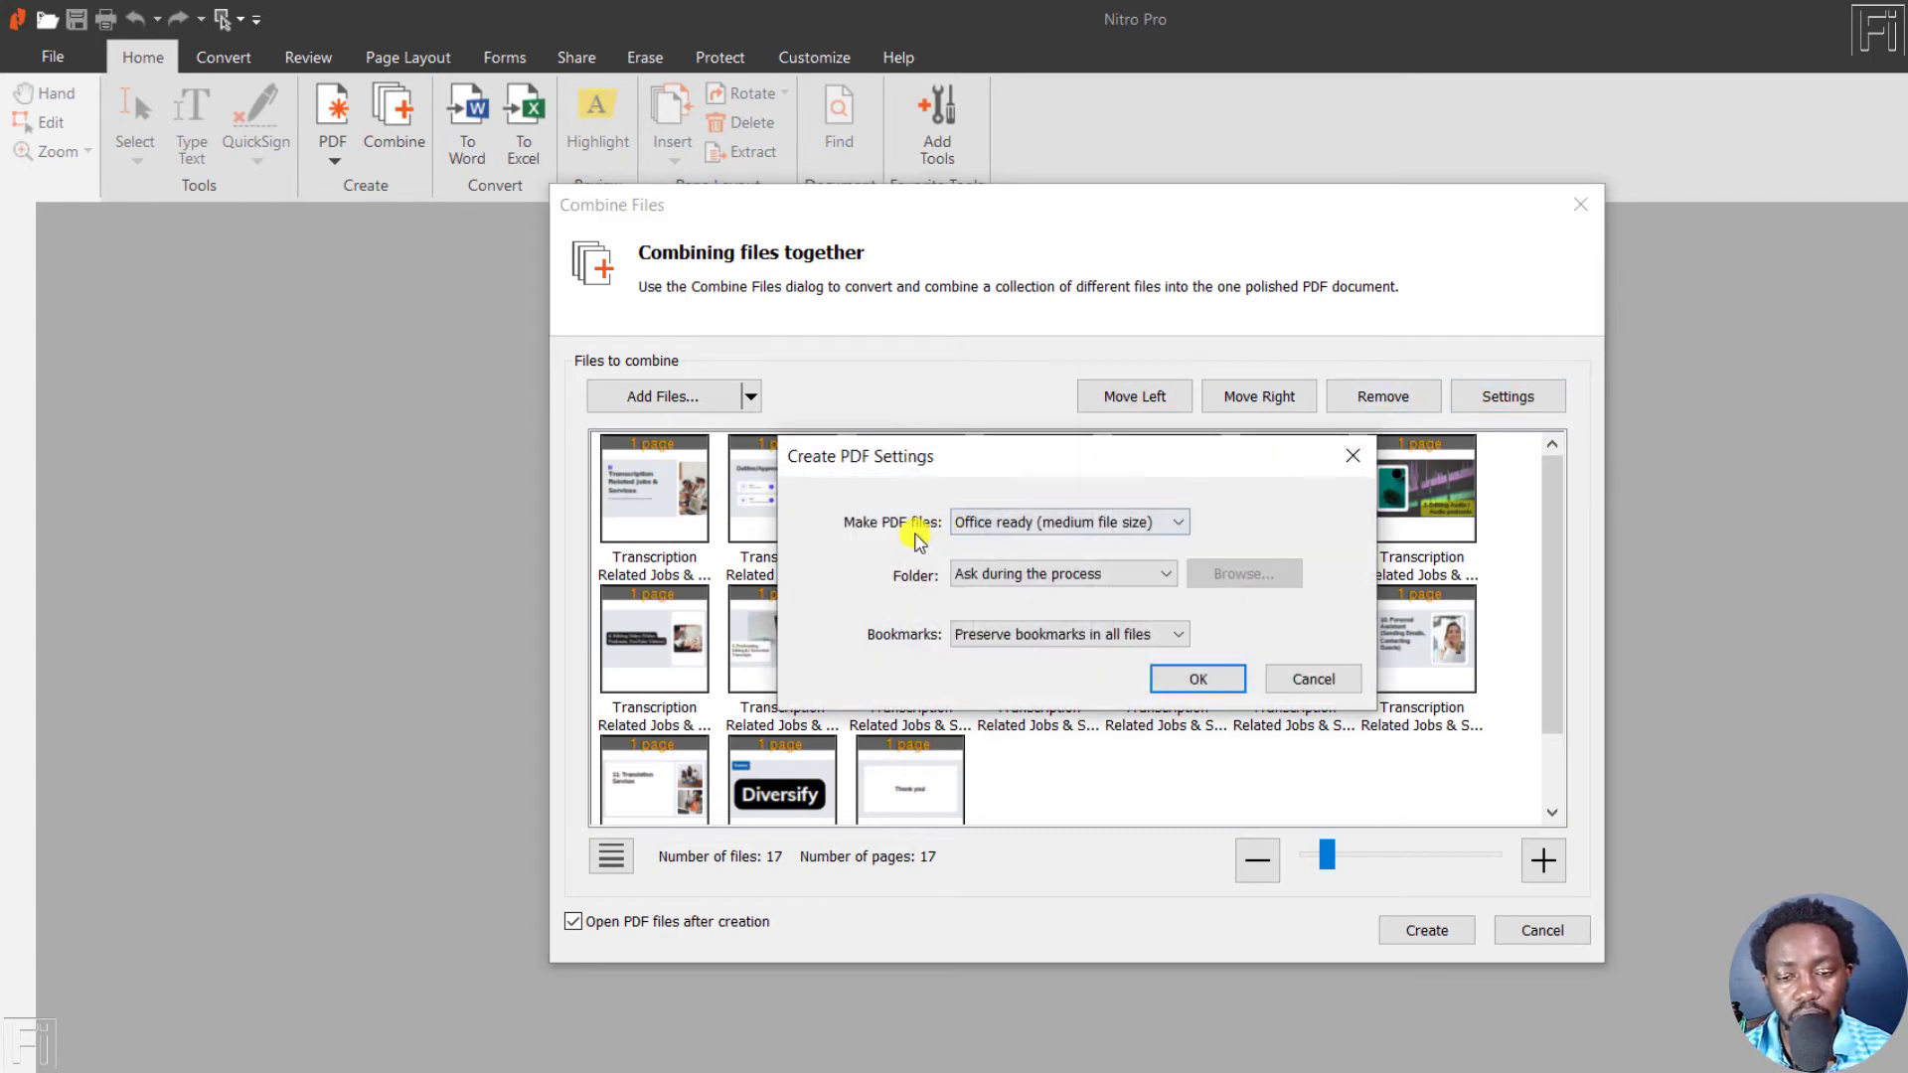
Confirm PDF settings: Office ready quality, ask location during process, preserve bookmarks.
click(996, 523)
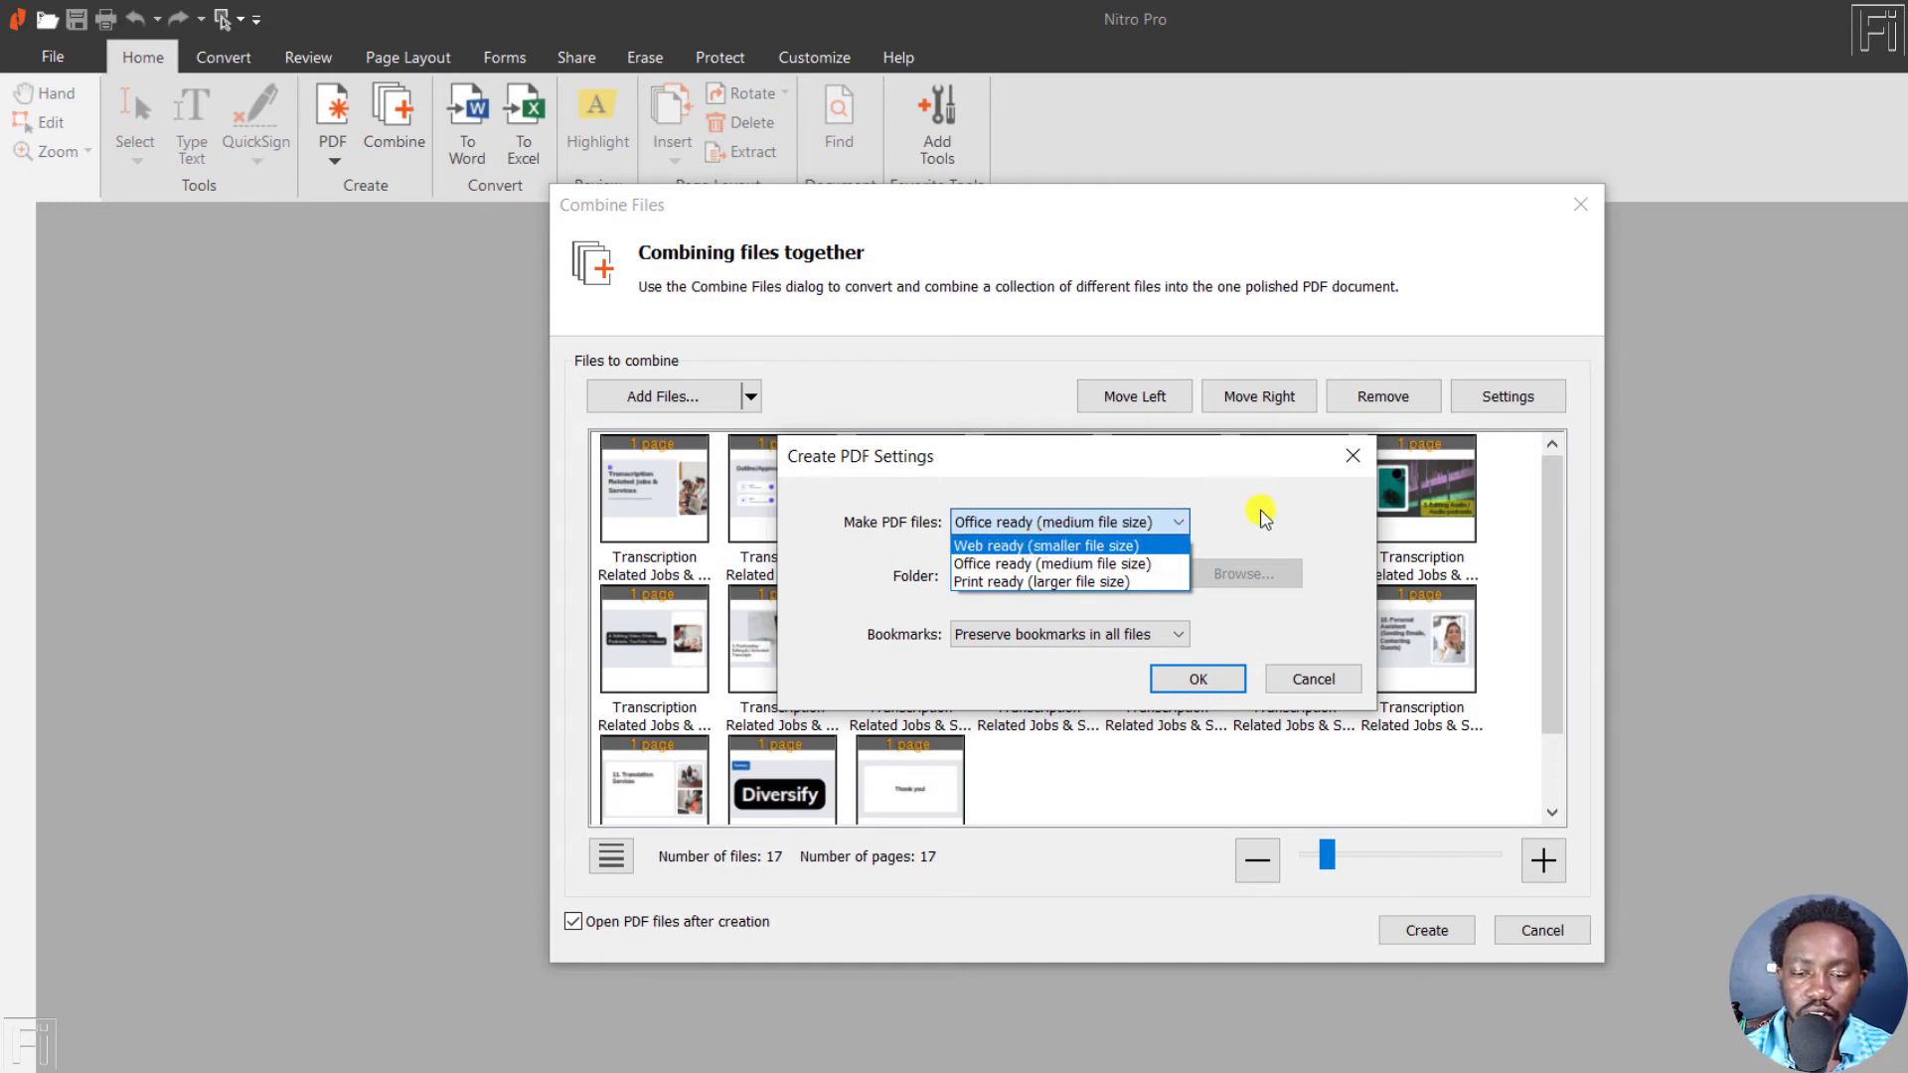
click(1260, 512)
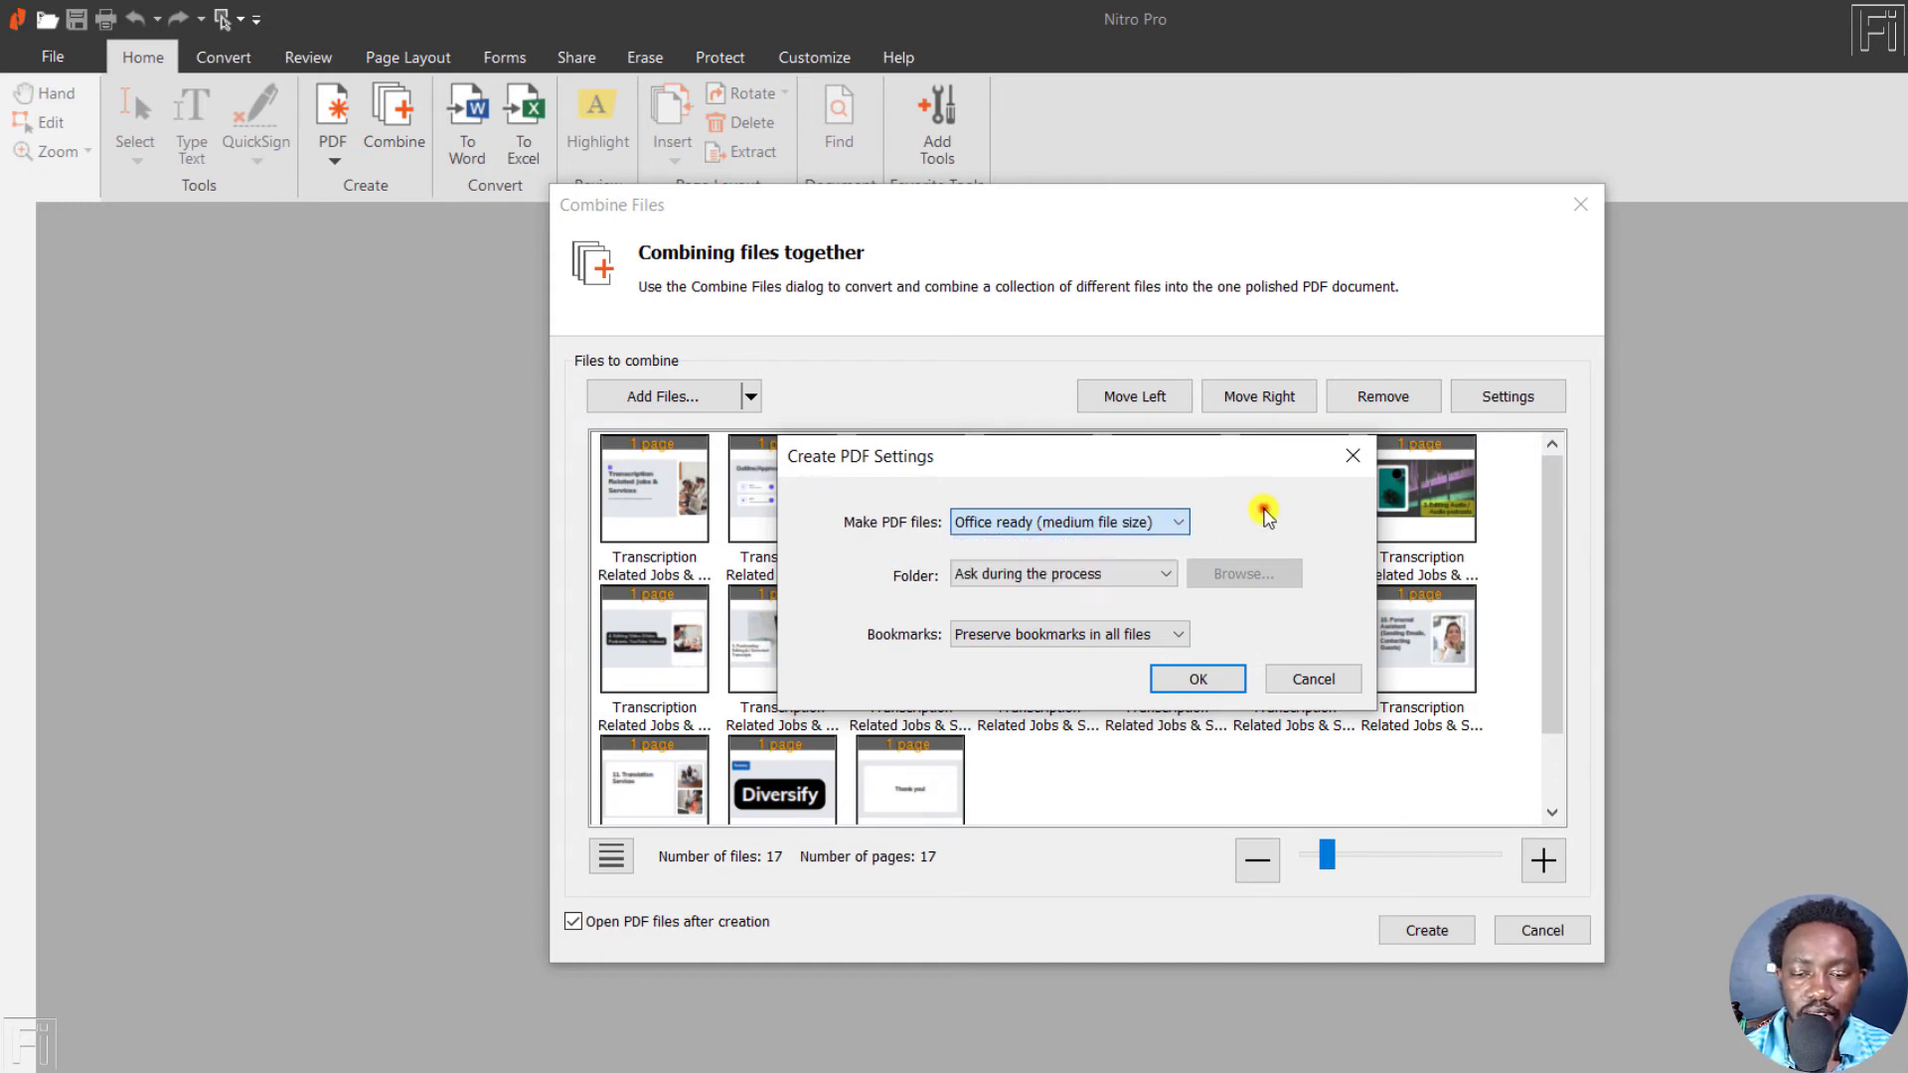
click(1165, 578)
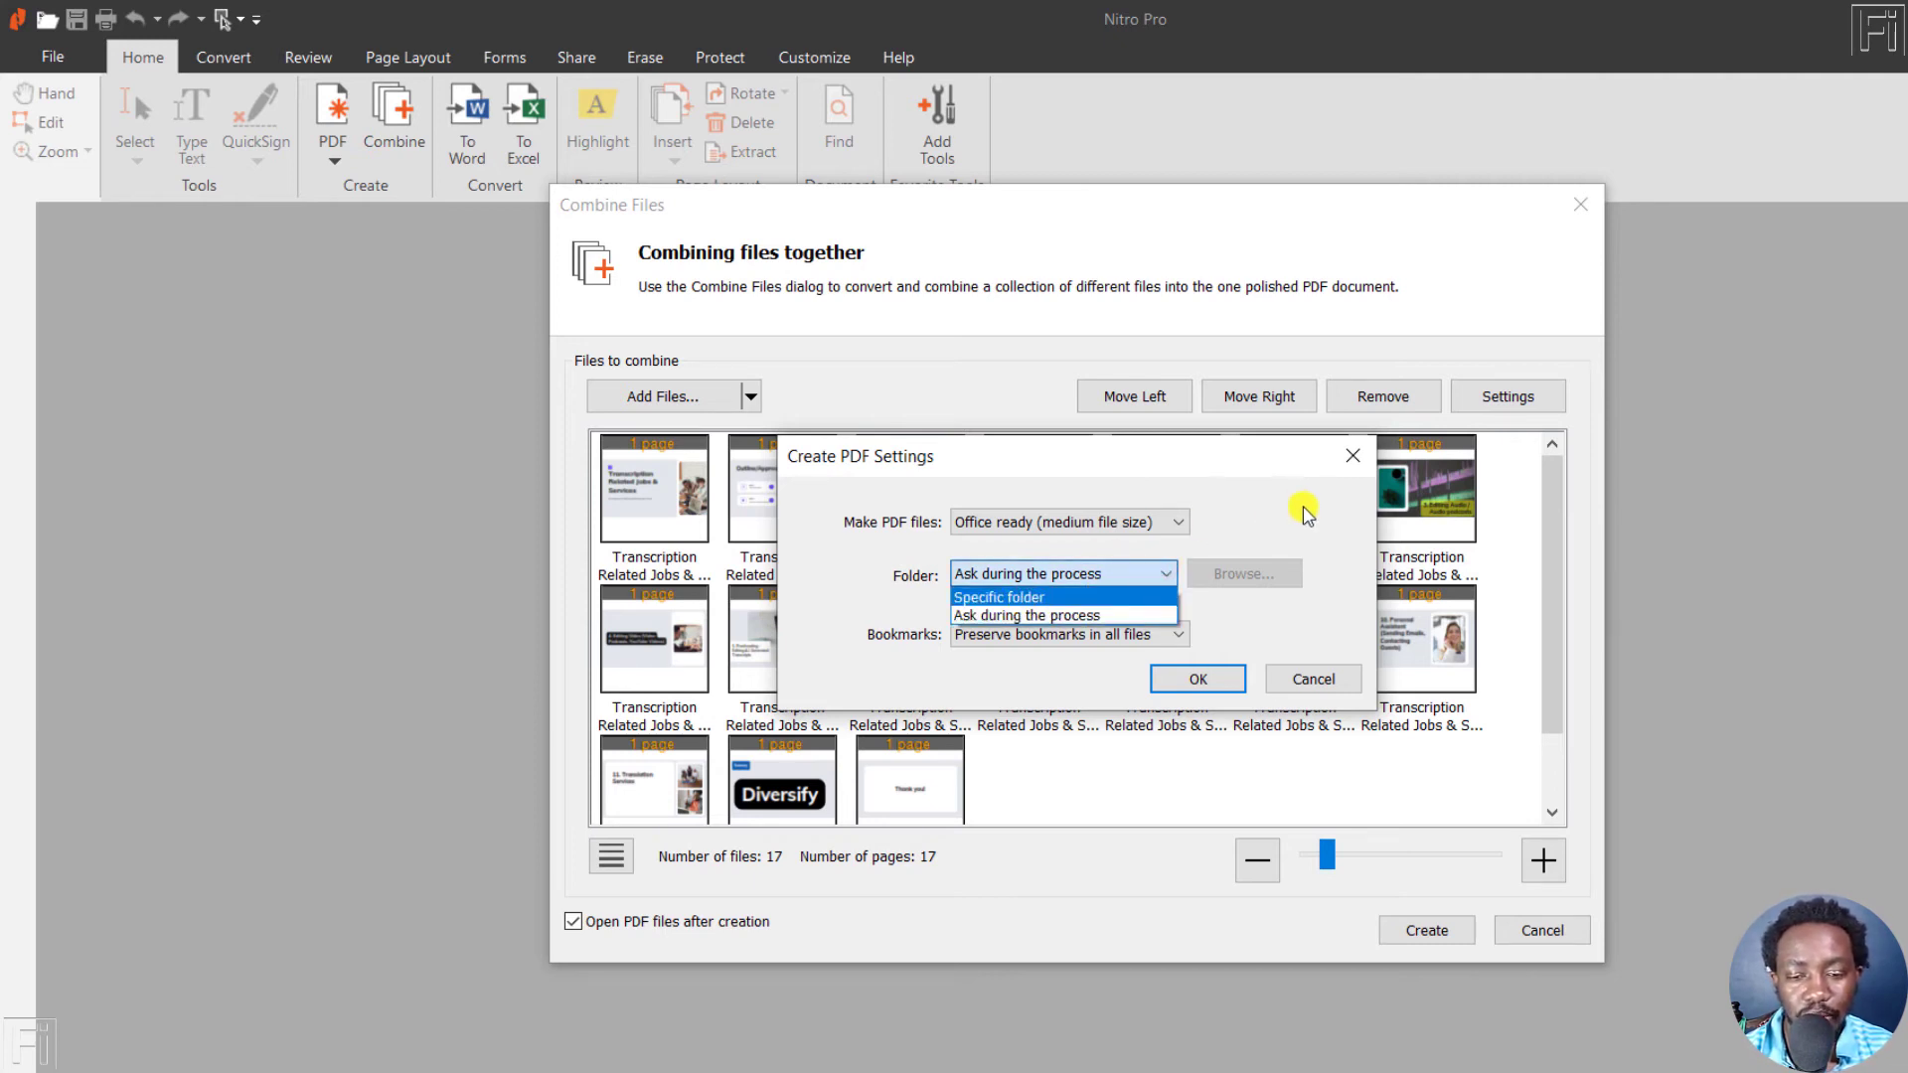
click(1303, 504)
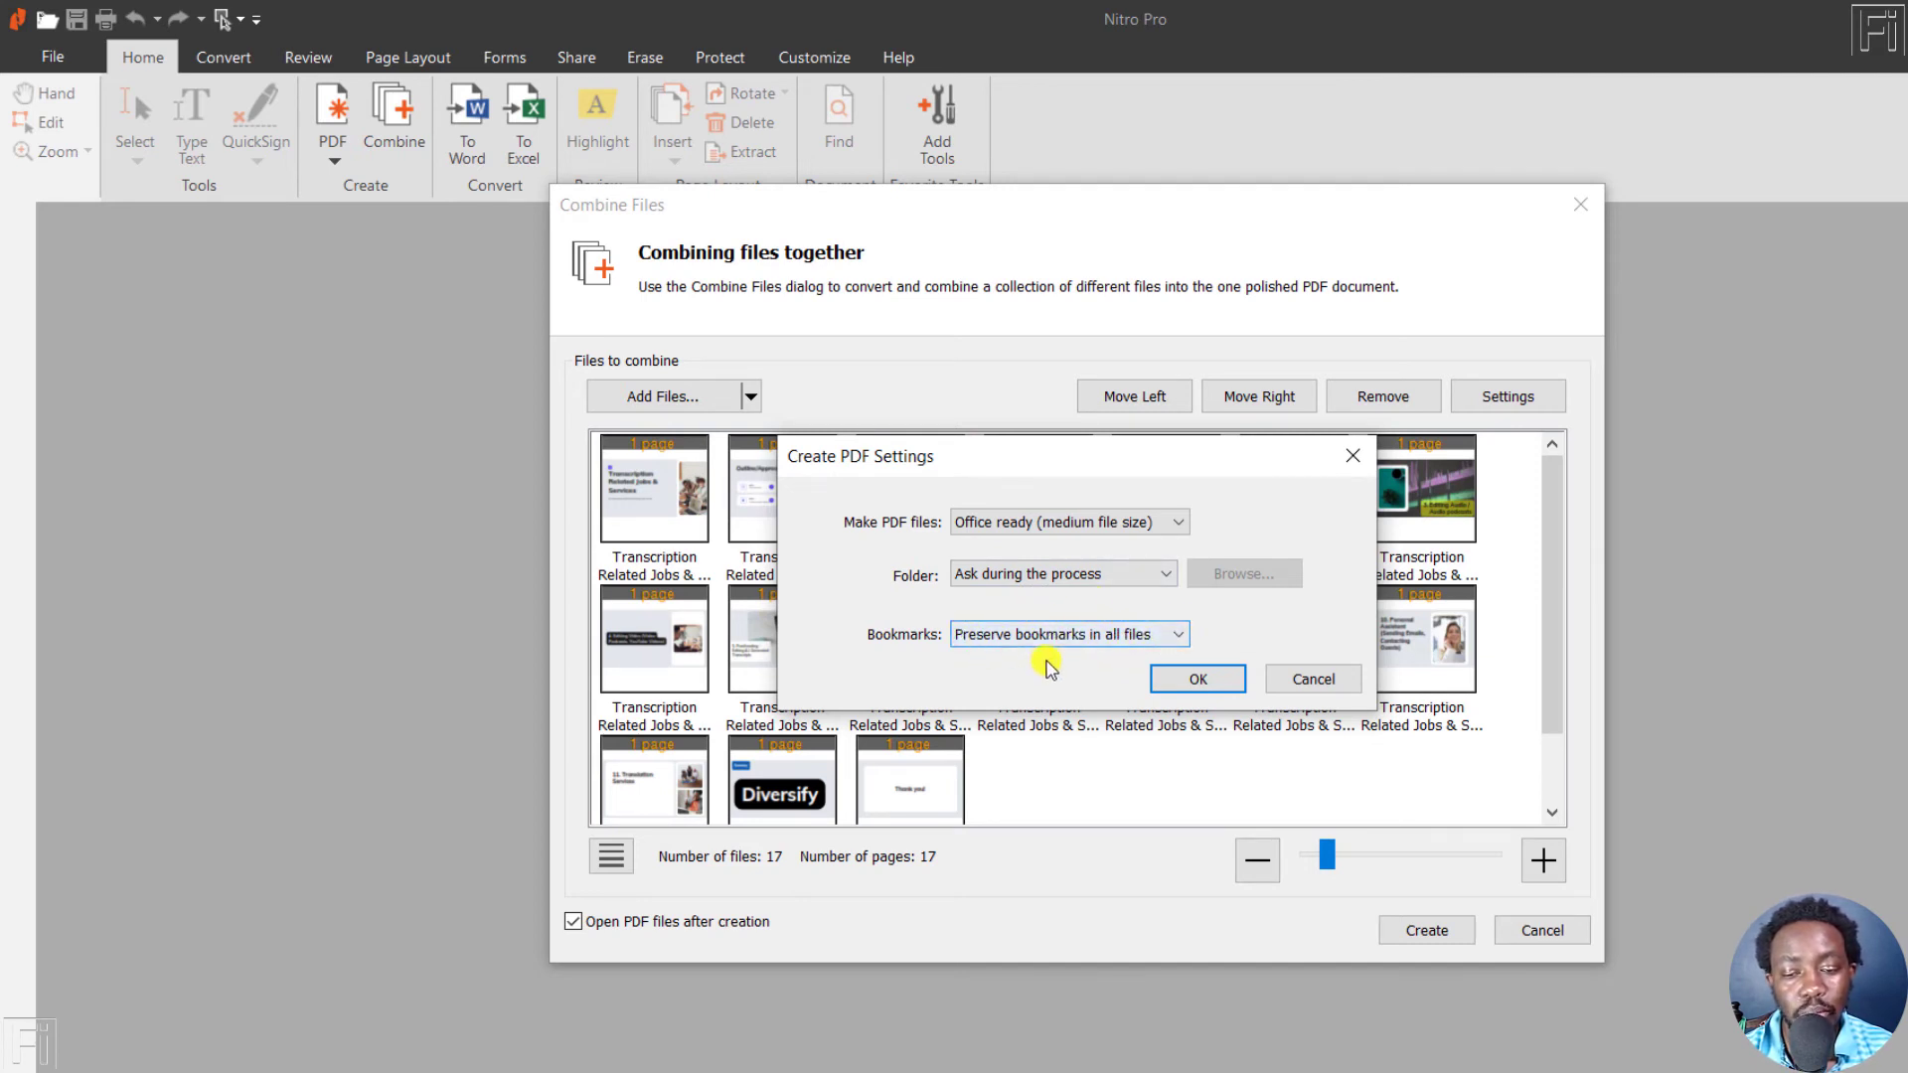
click(1176, 636)
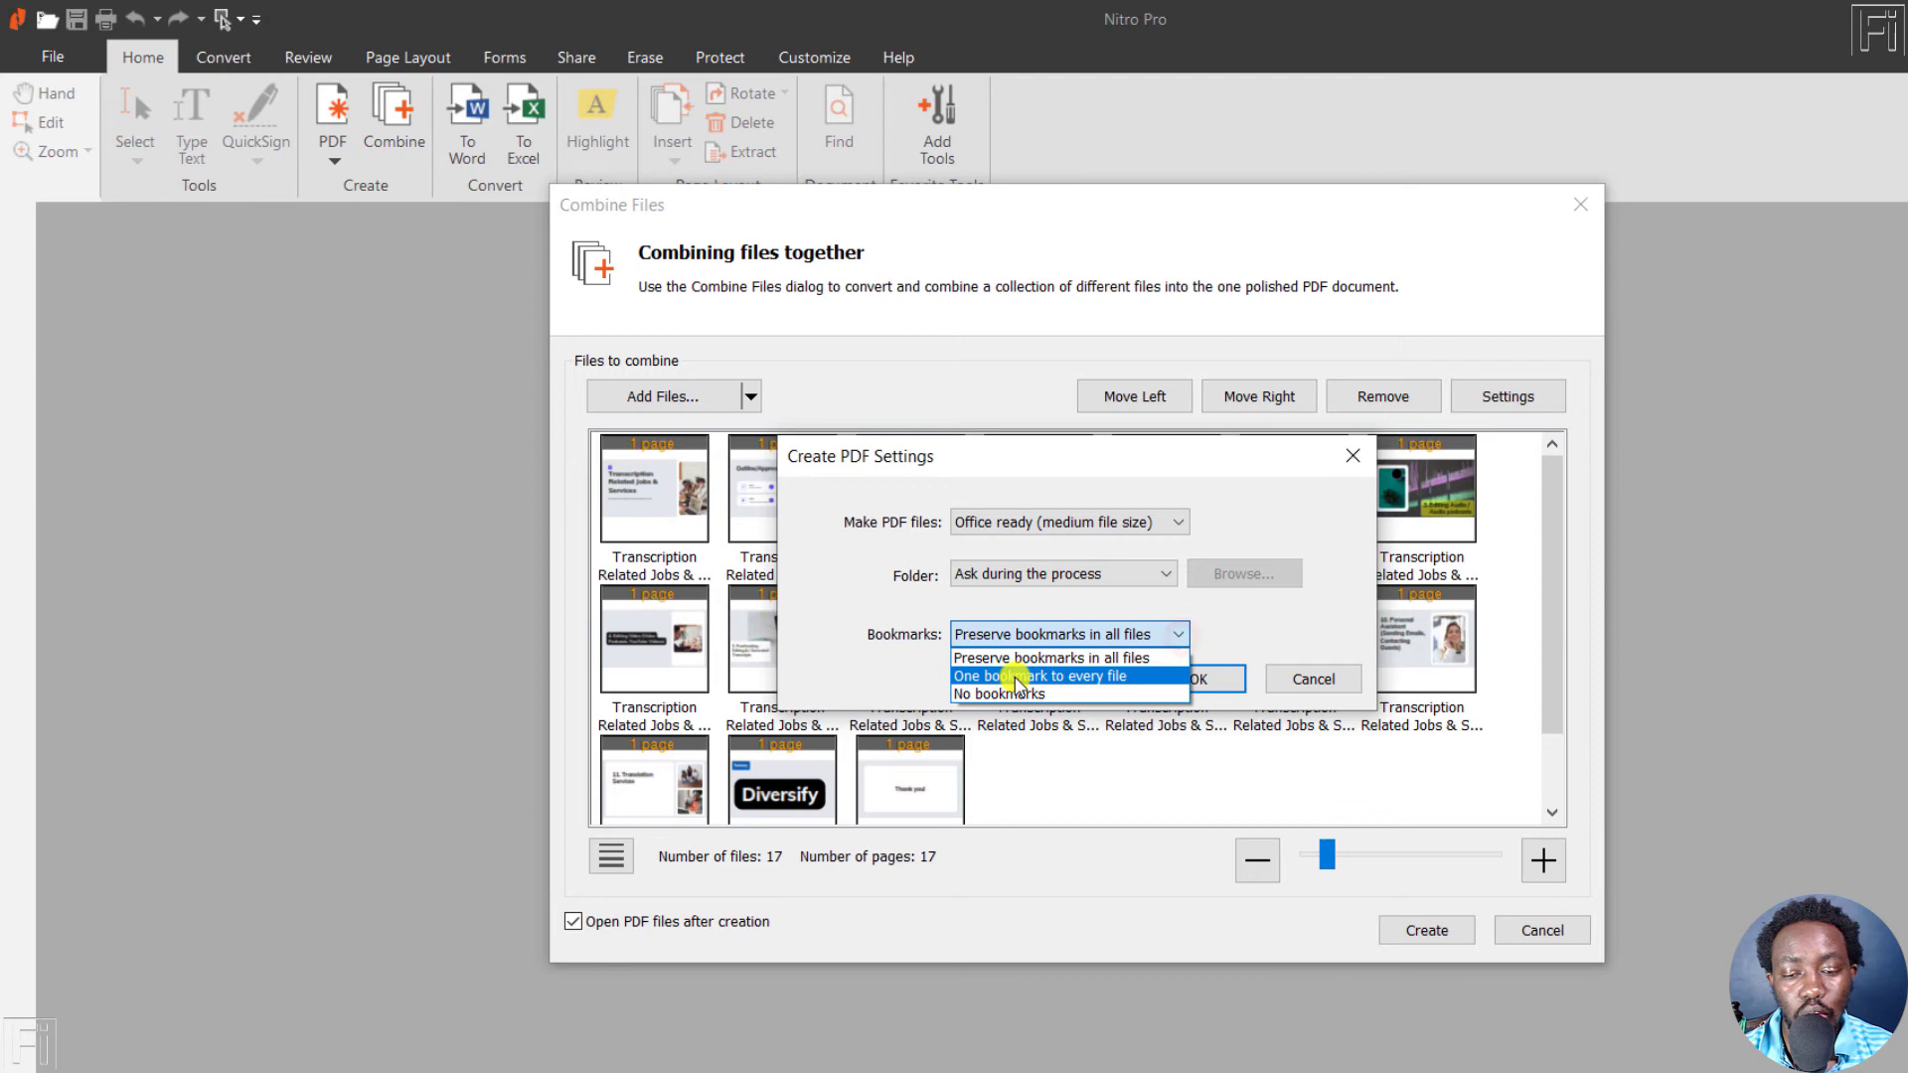
click(1272, 626)
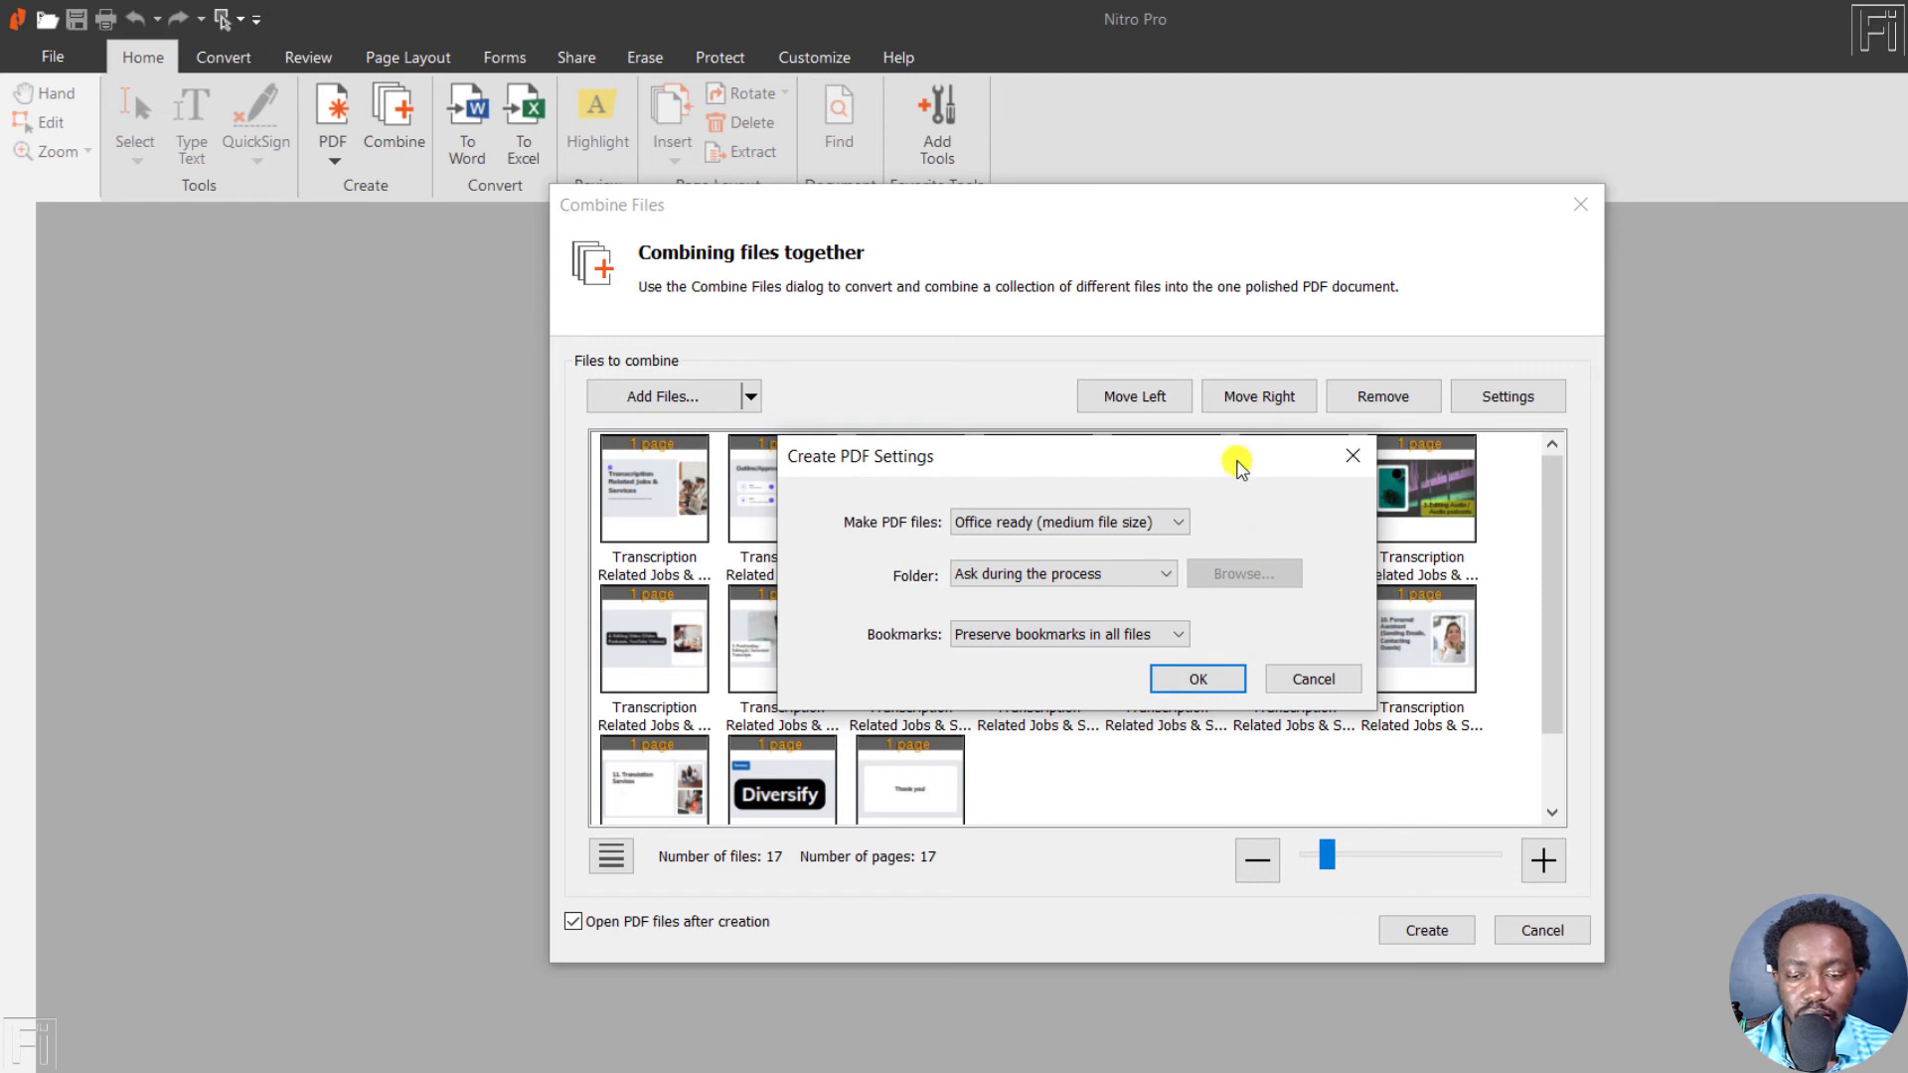
click(1200, 679)
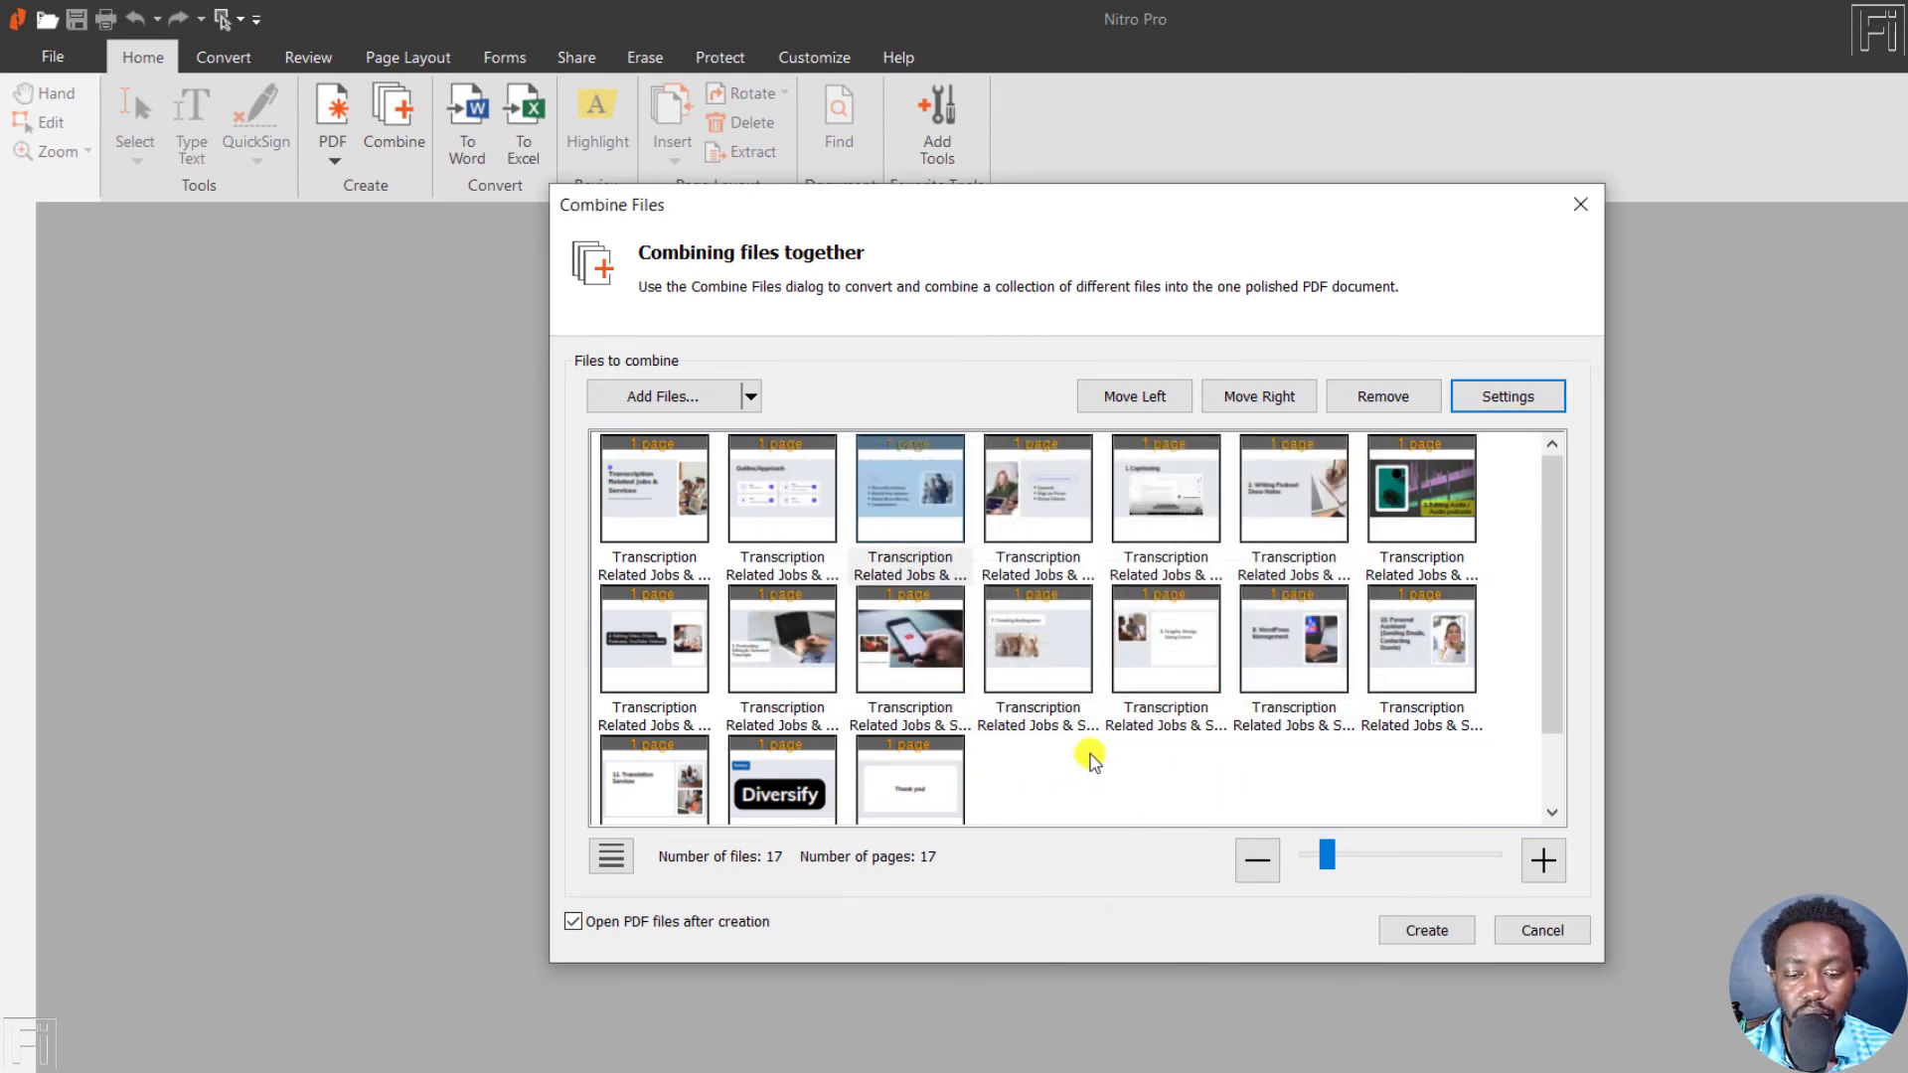
Enable opening the PDF after creation and start creating the combined file.
click(574, 921)
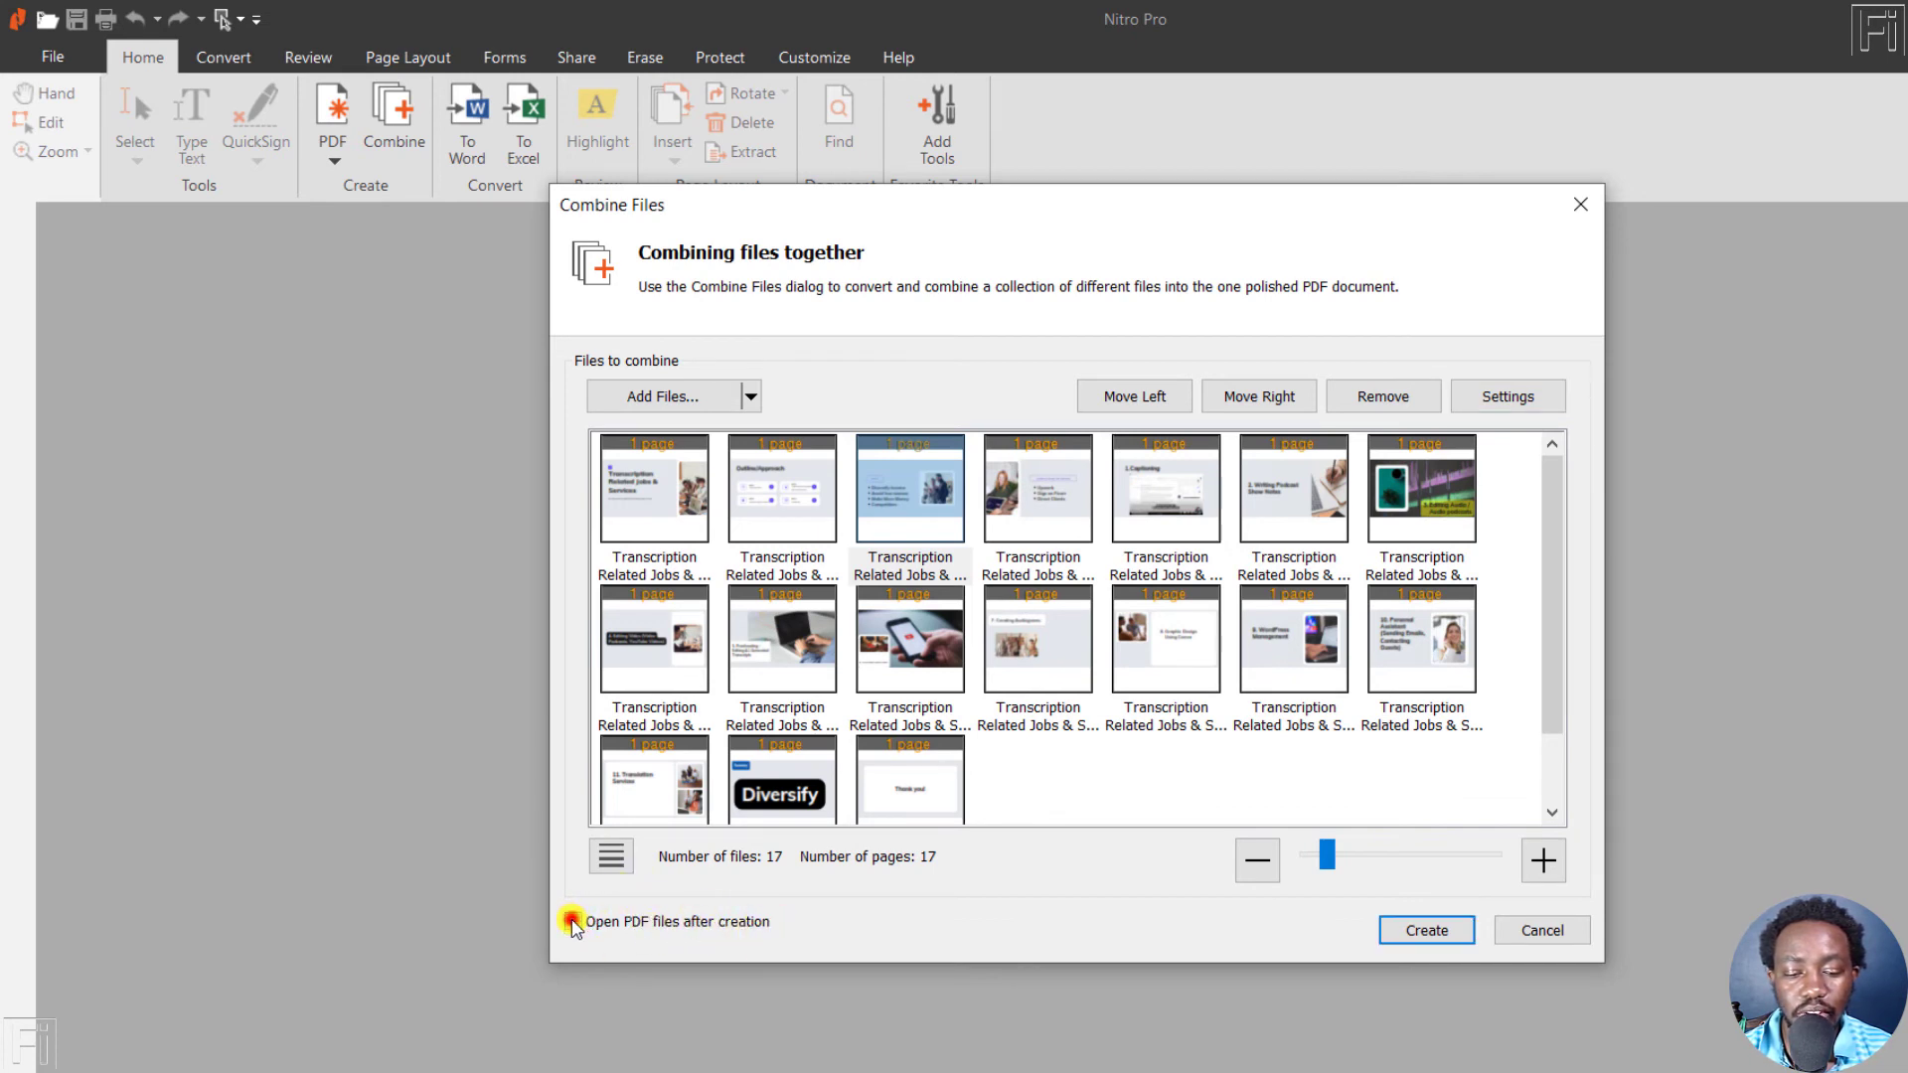
click(574, 921)
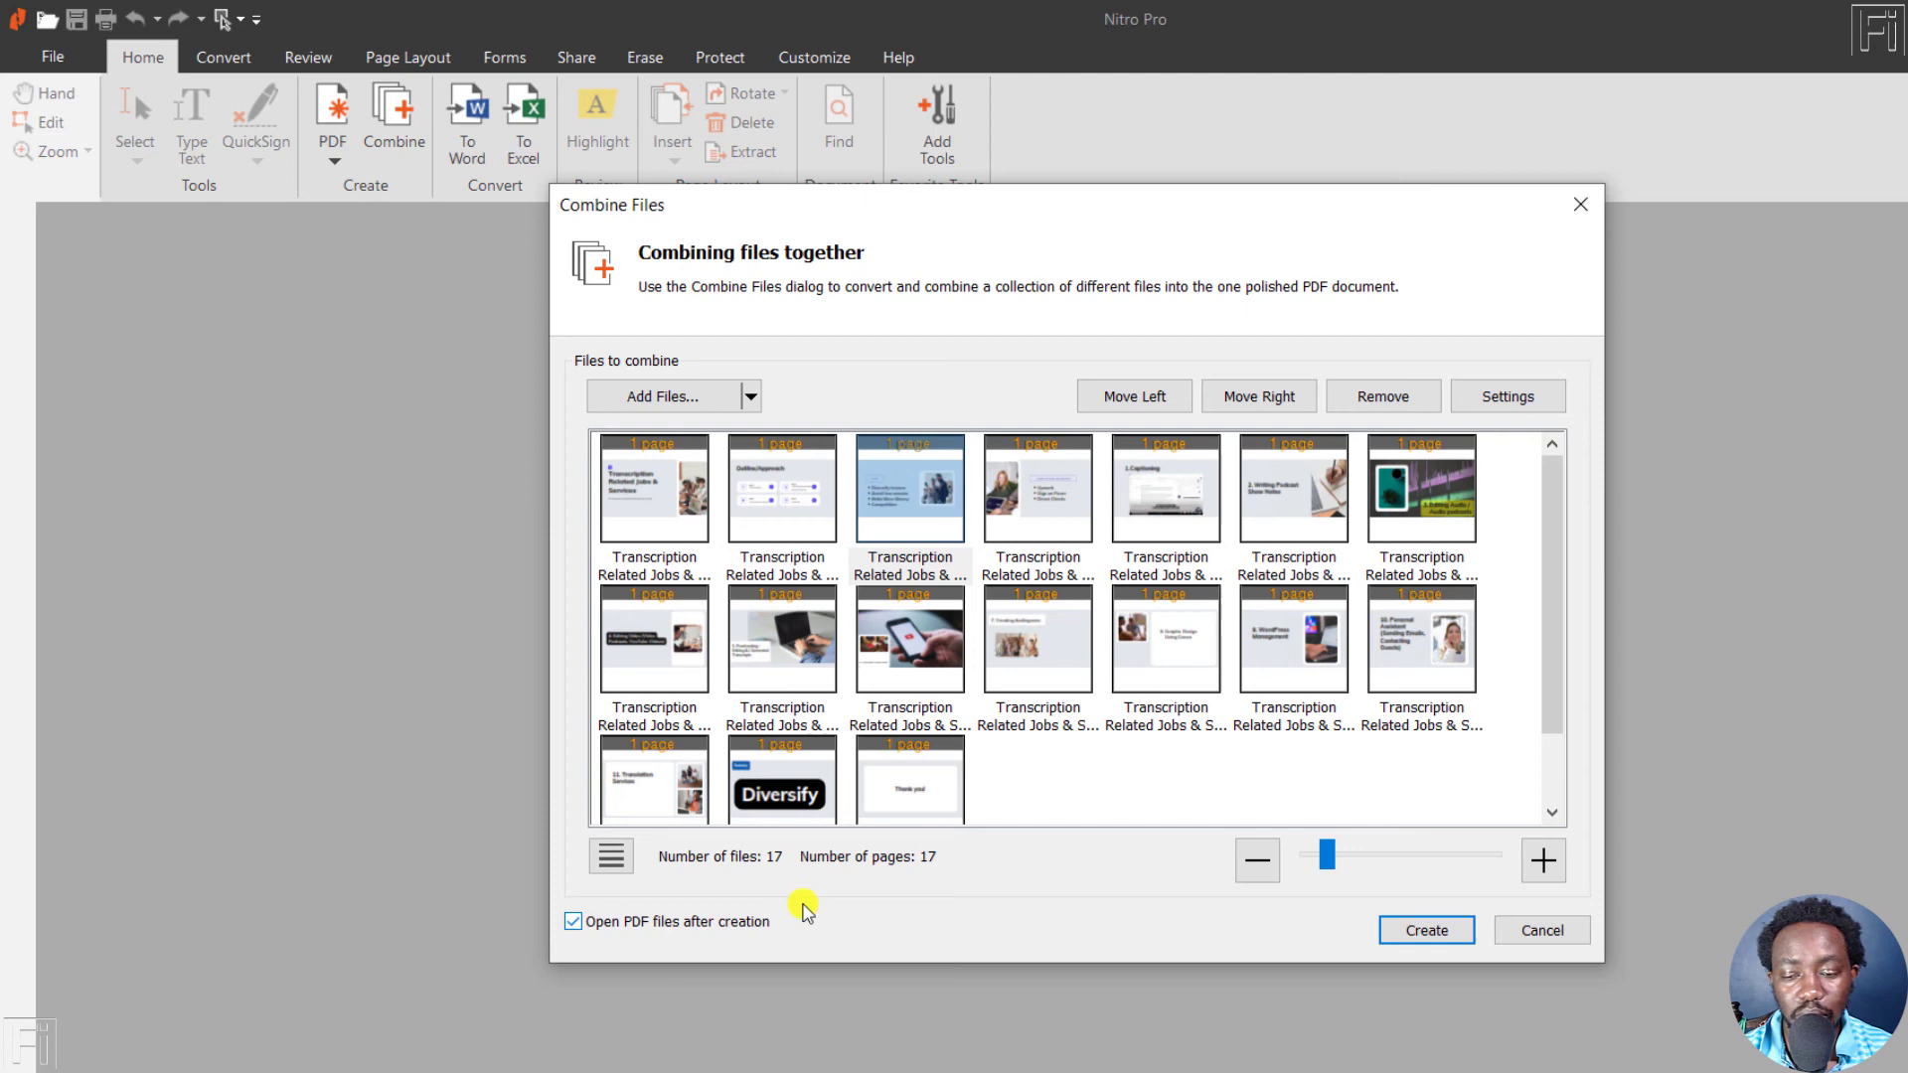
click(1447, 931)
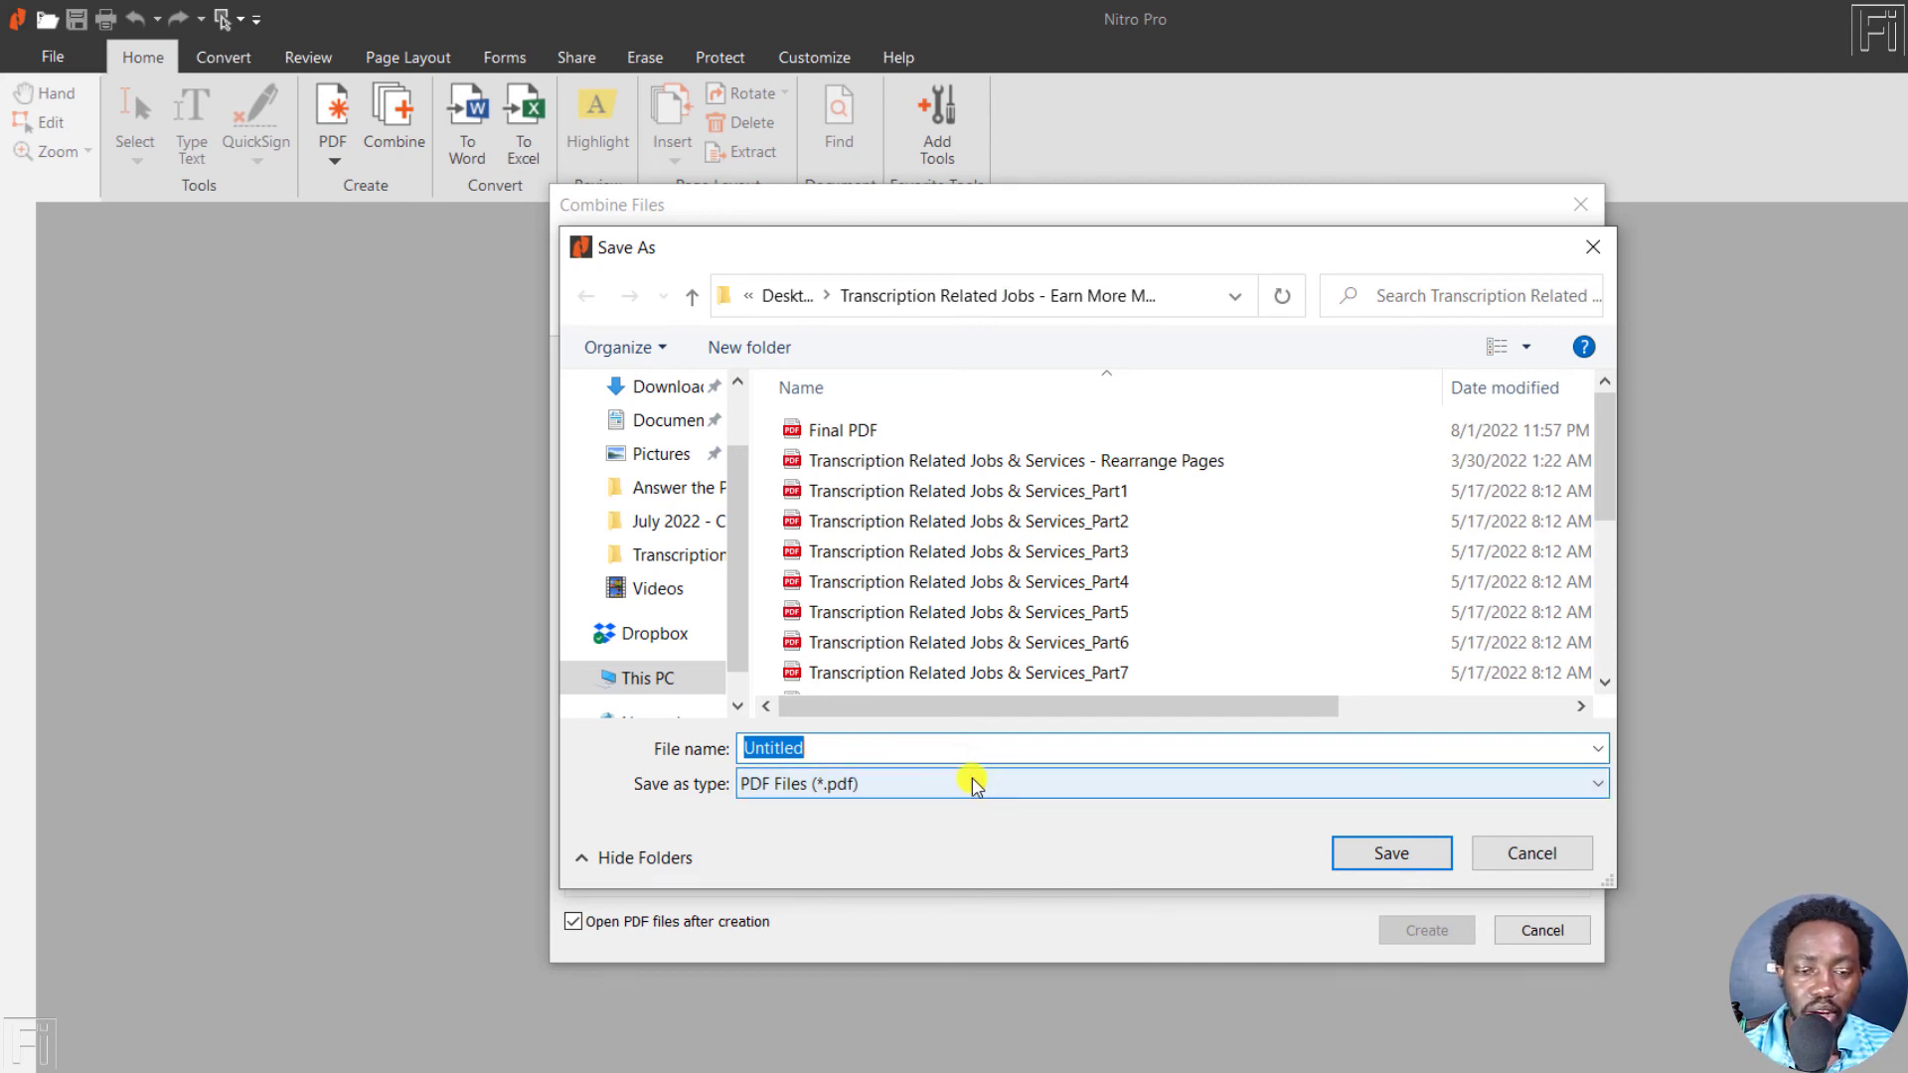
Save the merged file under the name 'Combined PDF'.
text(Combined PDF)
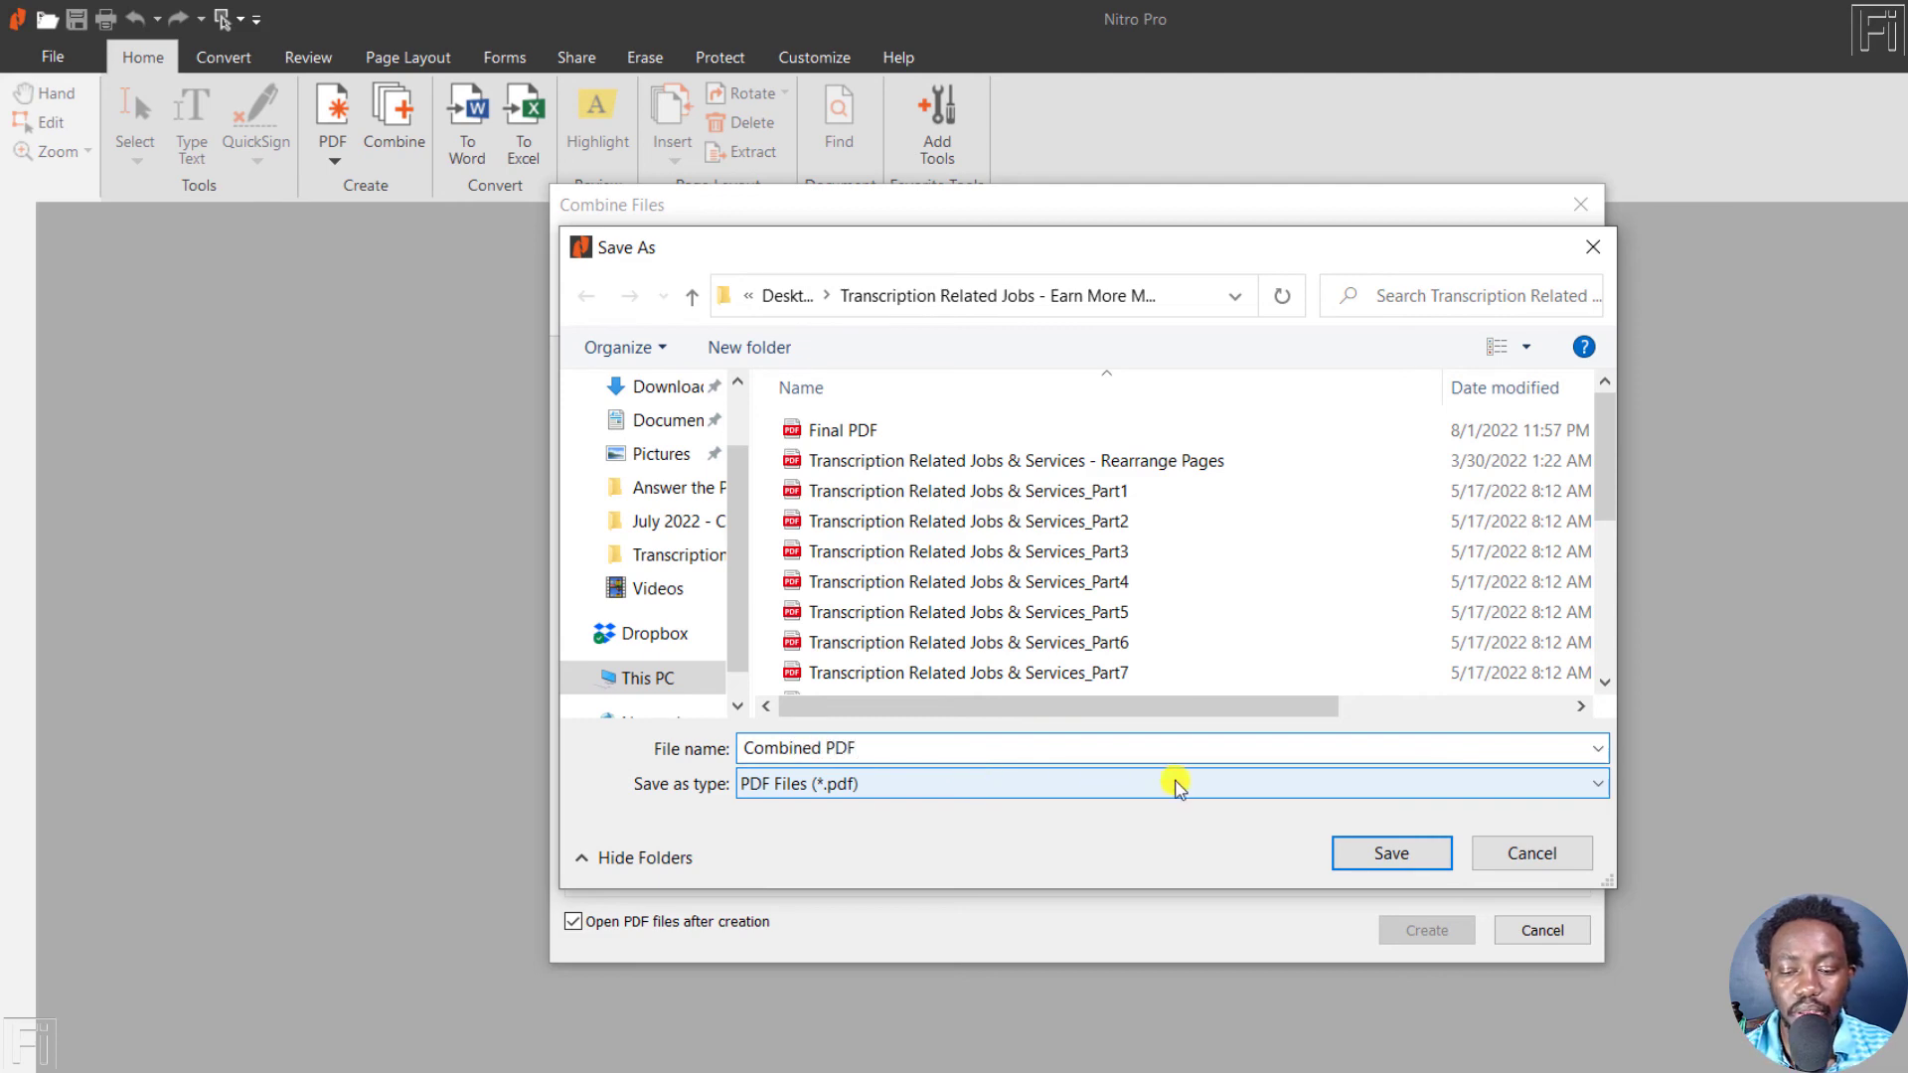
click(1357, 853)
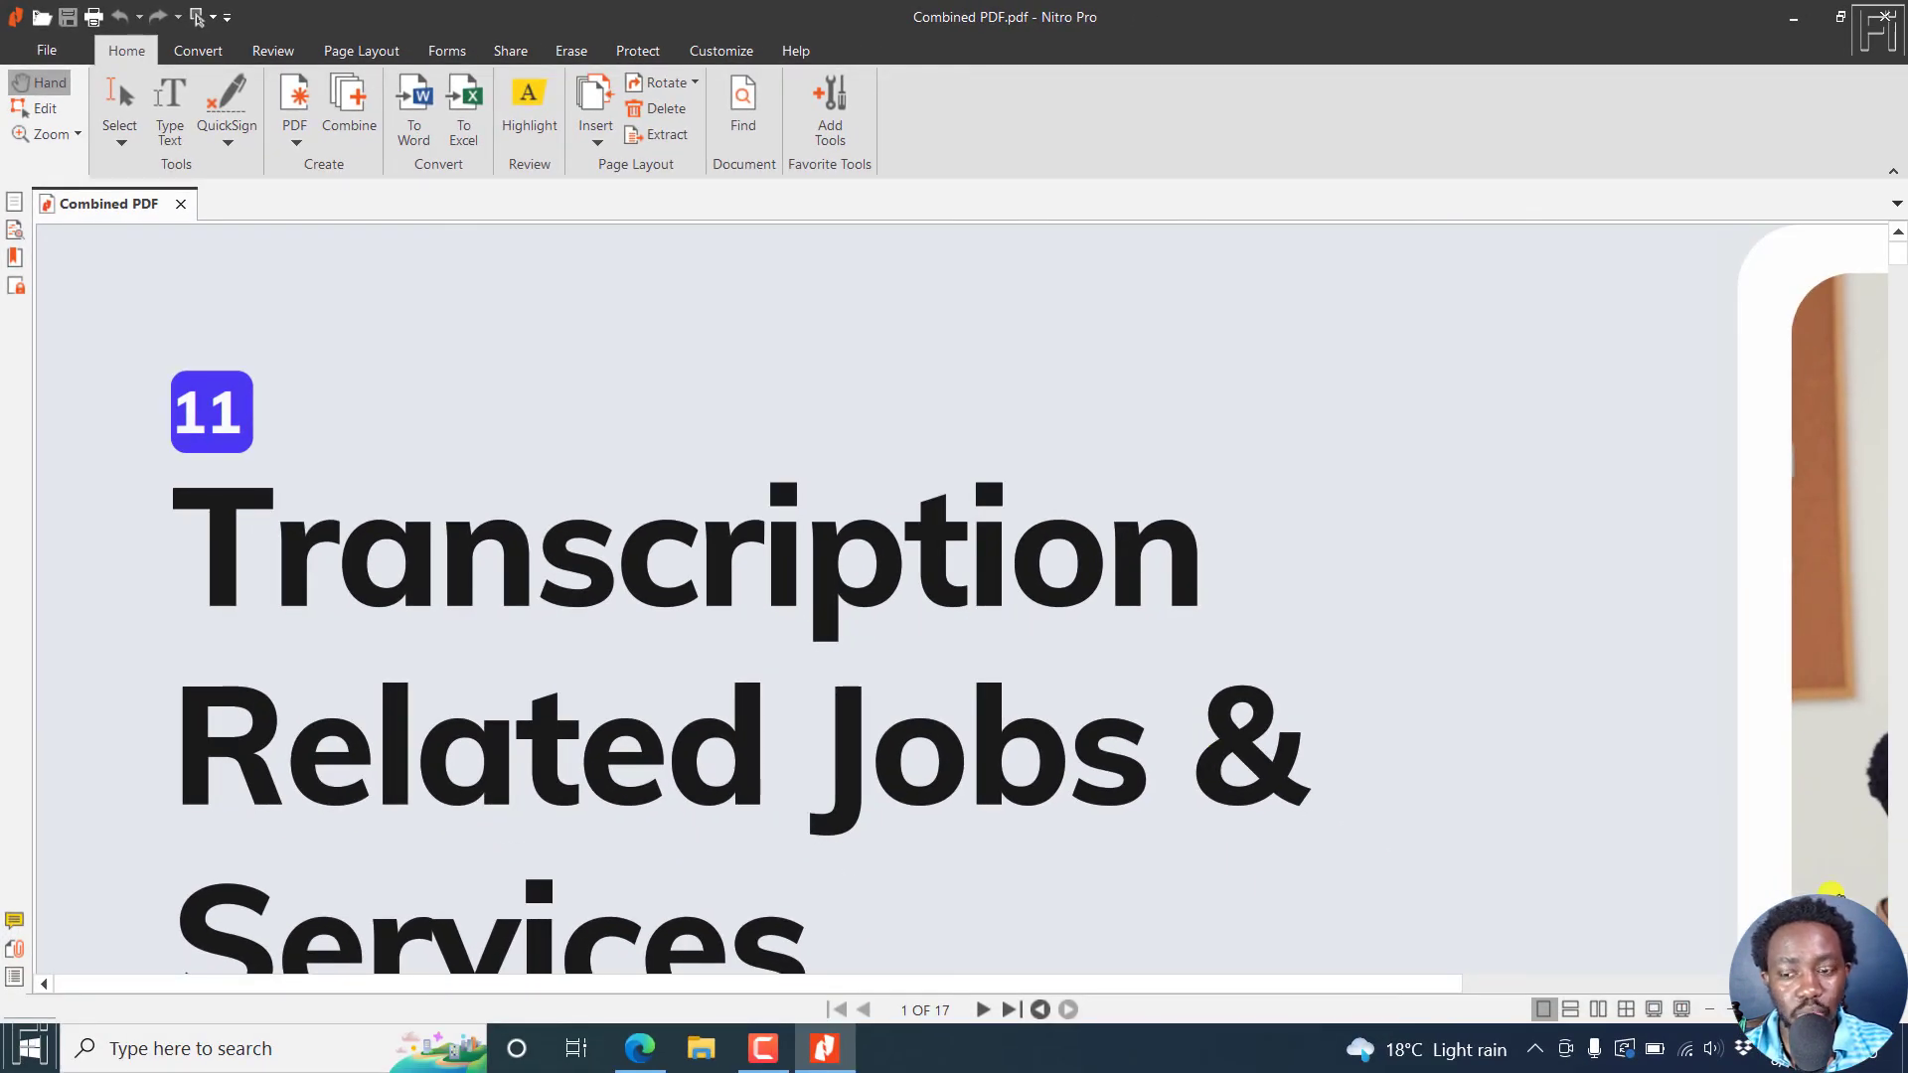
Zoom out to whole pages and page forward to page 7, Editing Audio.
click(1709, 1009)
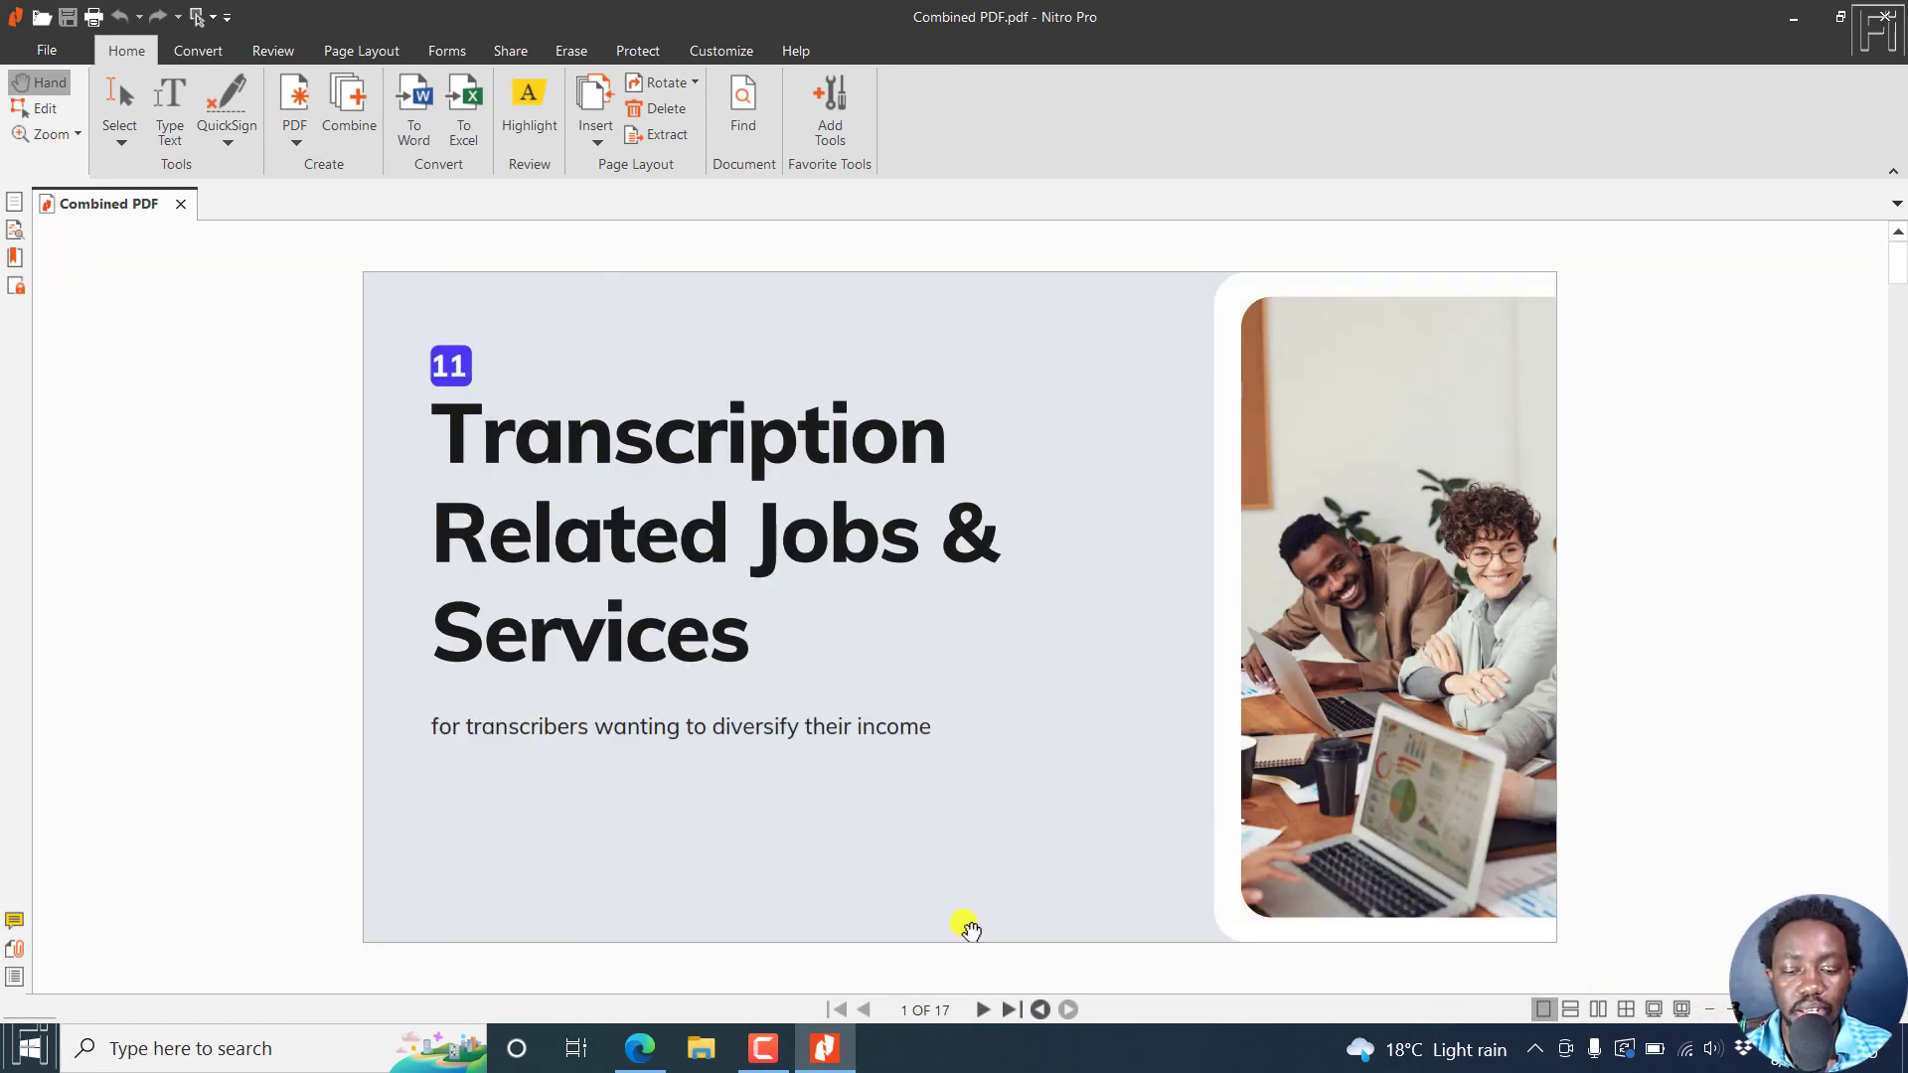
click(982, 1010)
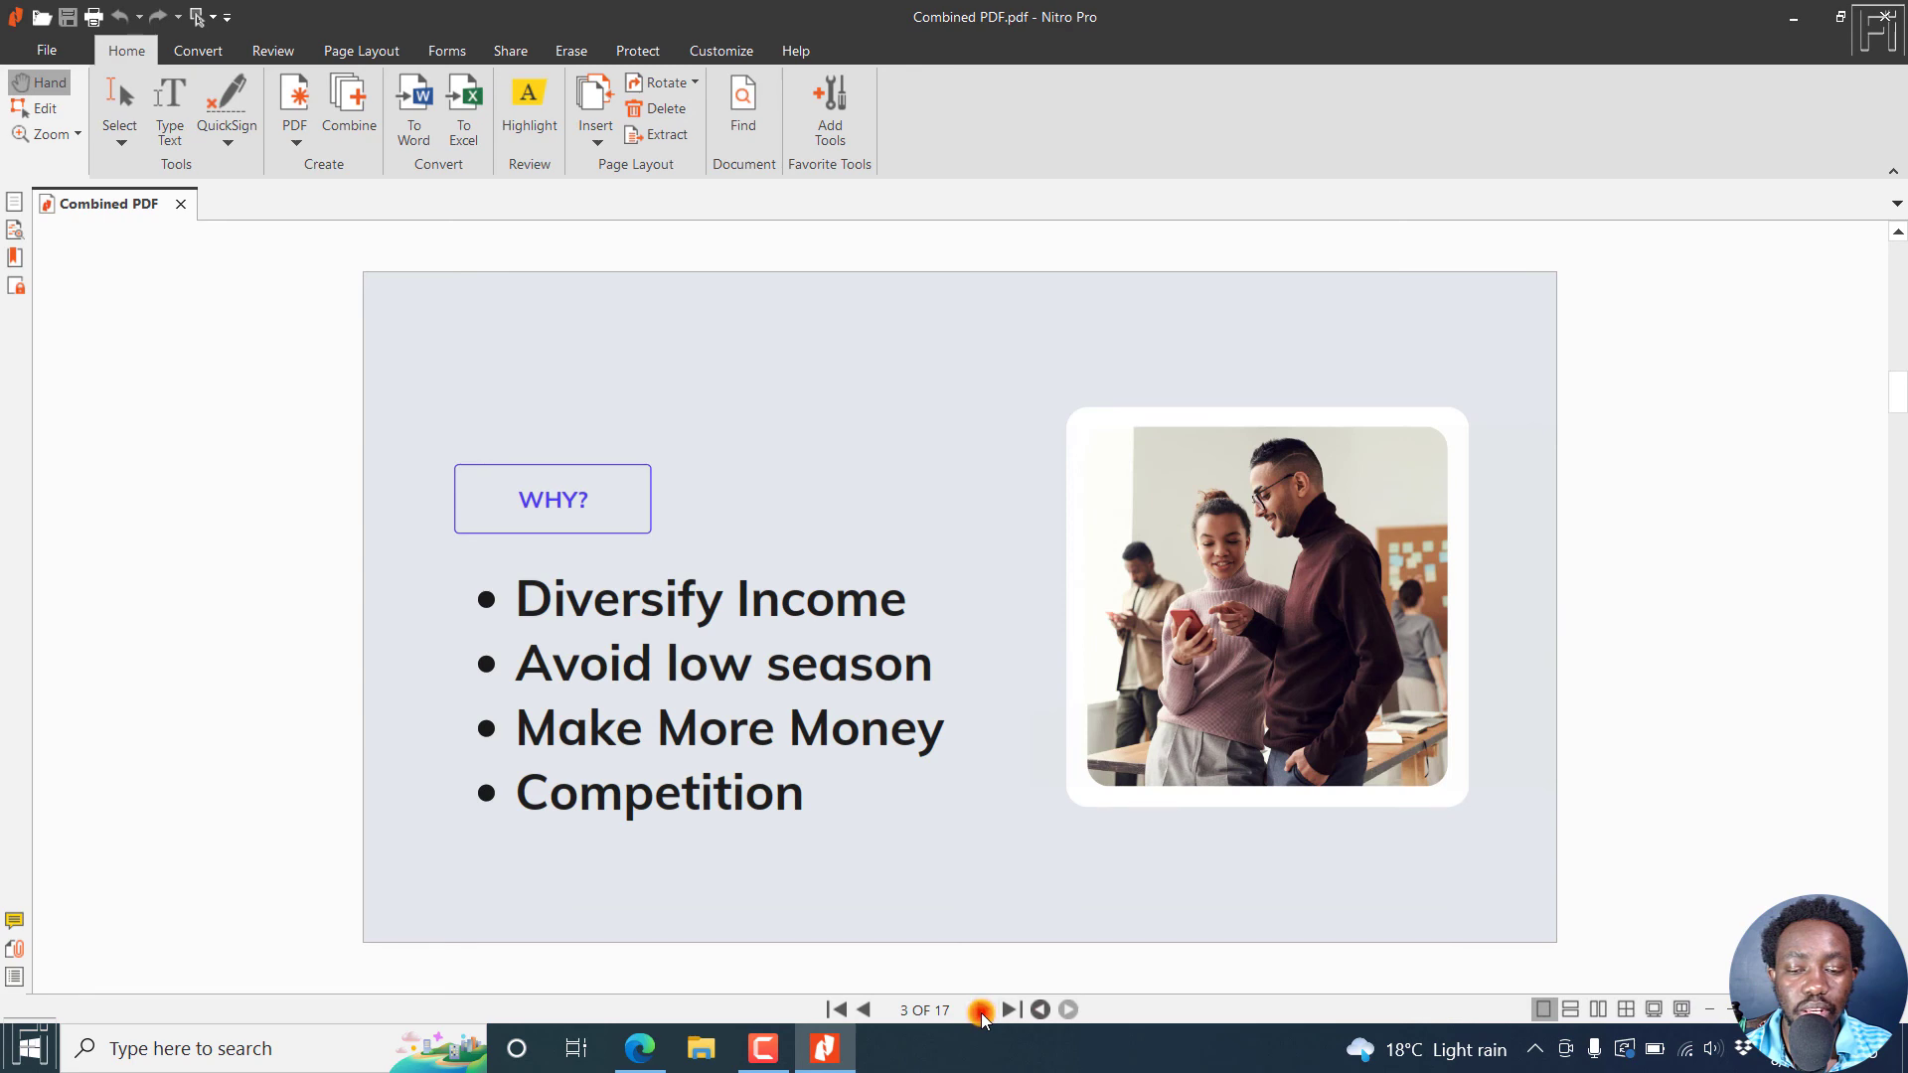
click(981, 1012)
click(982, 1010)
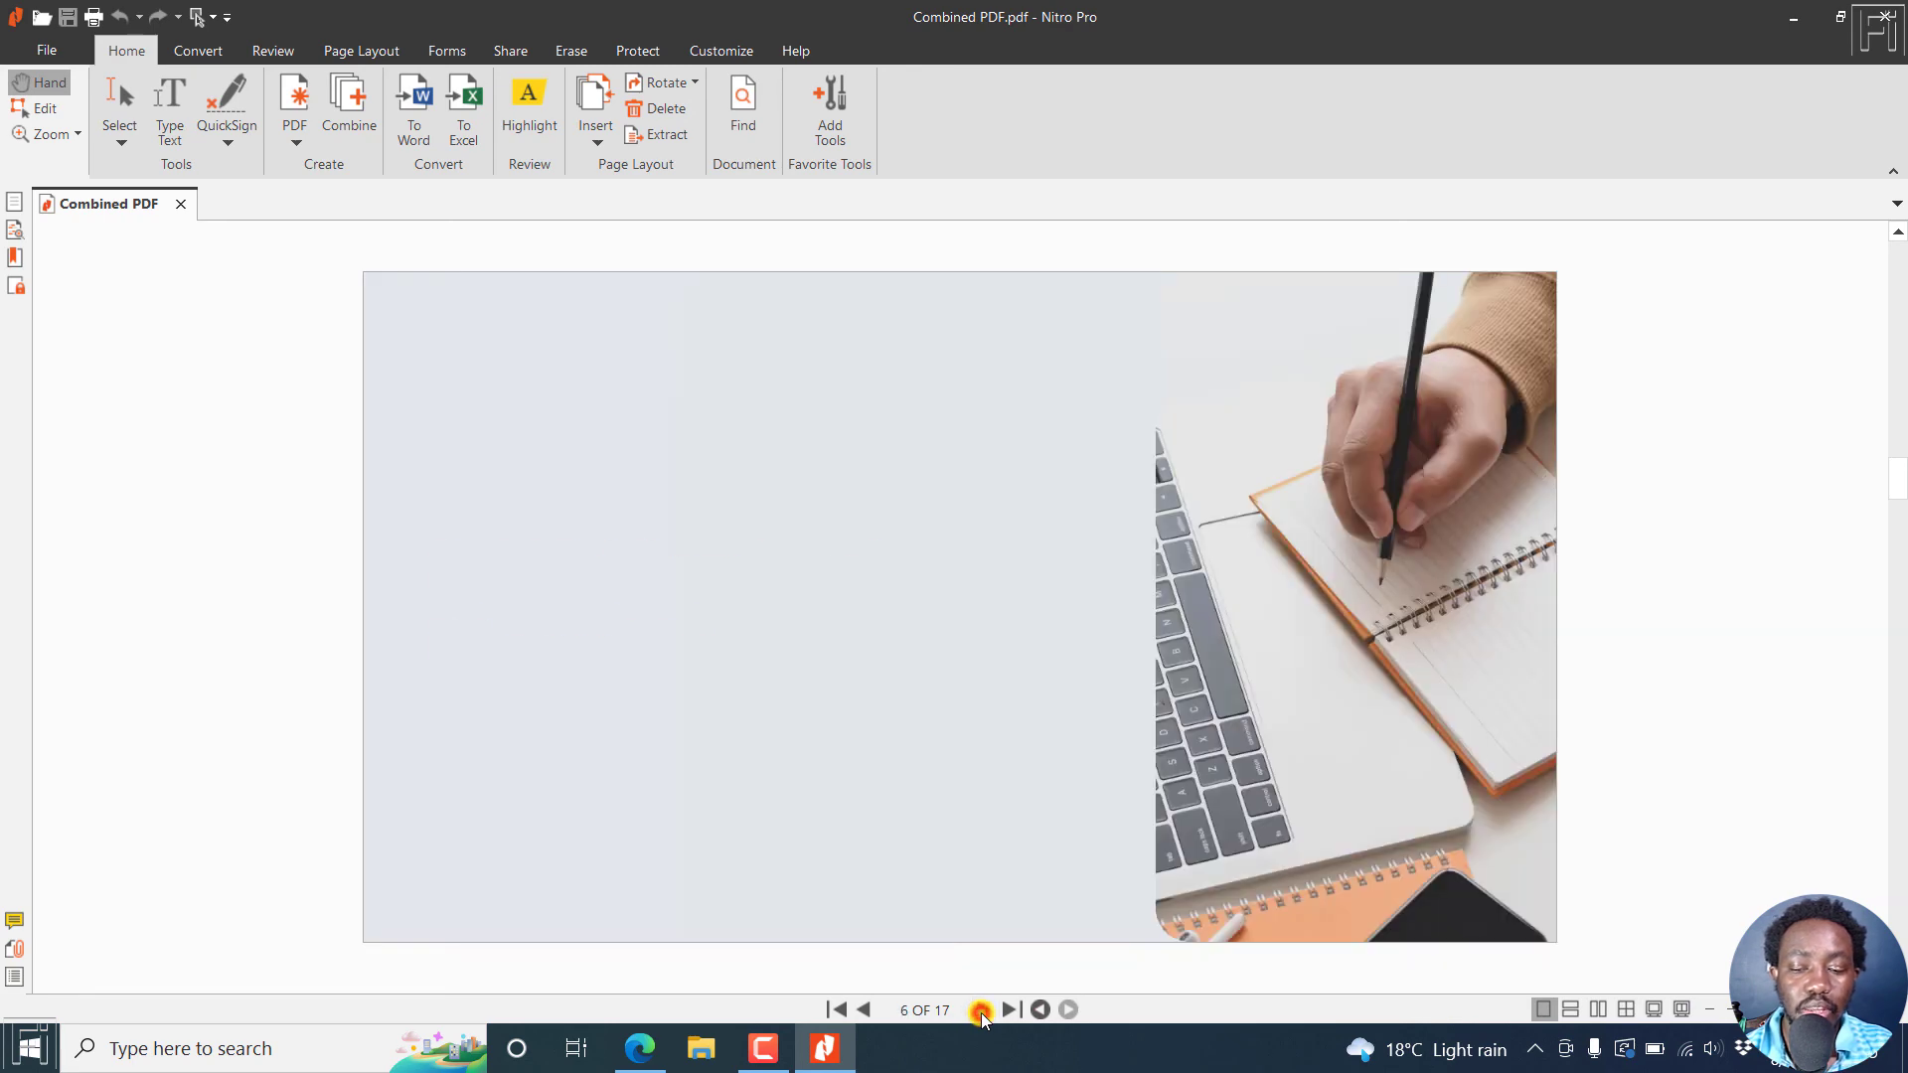
click(982, 1009)
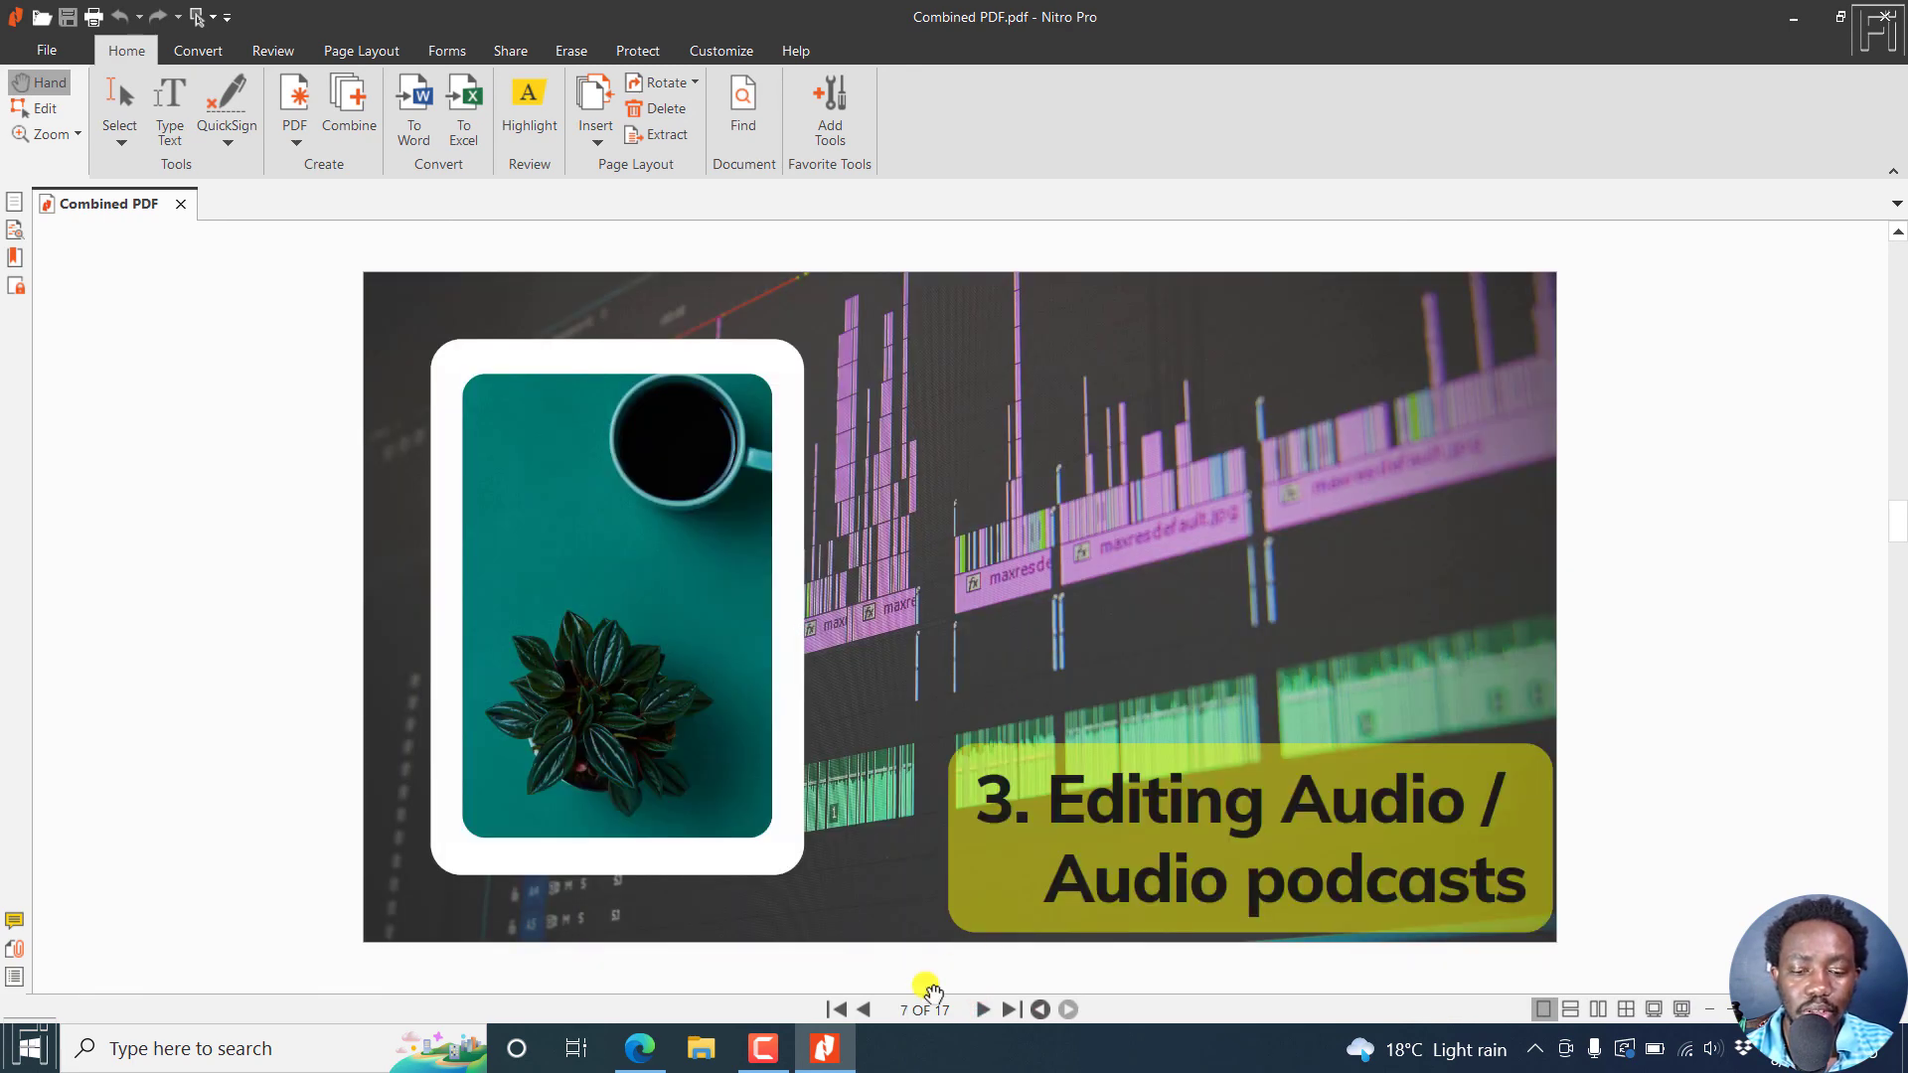